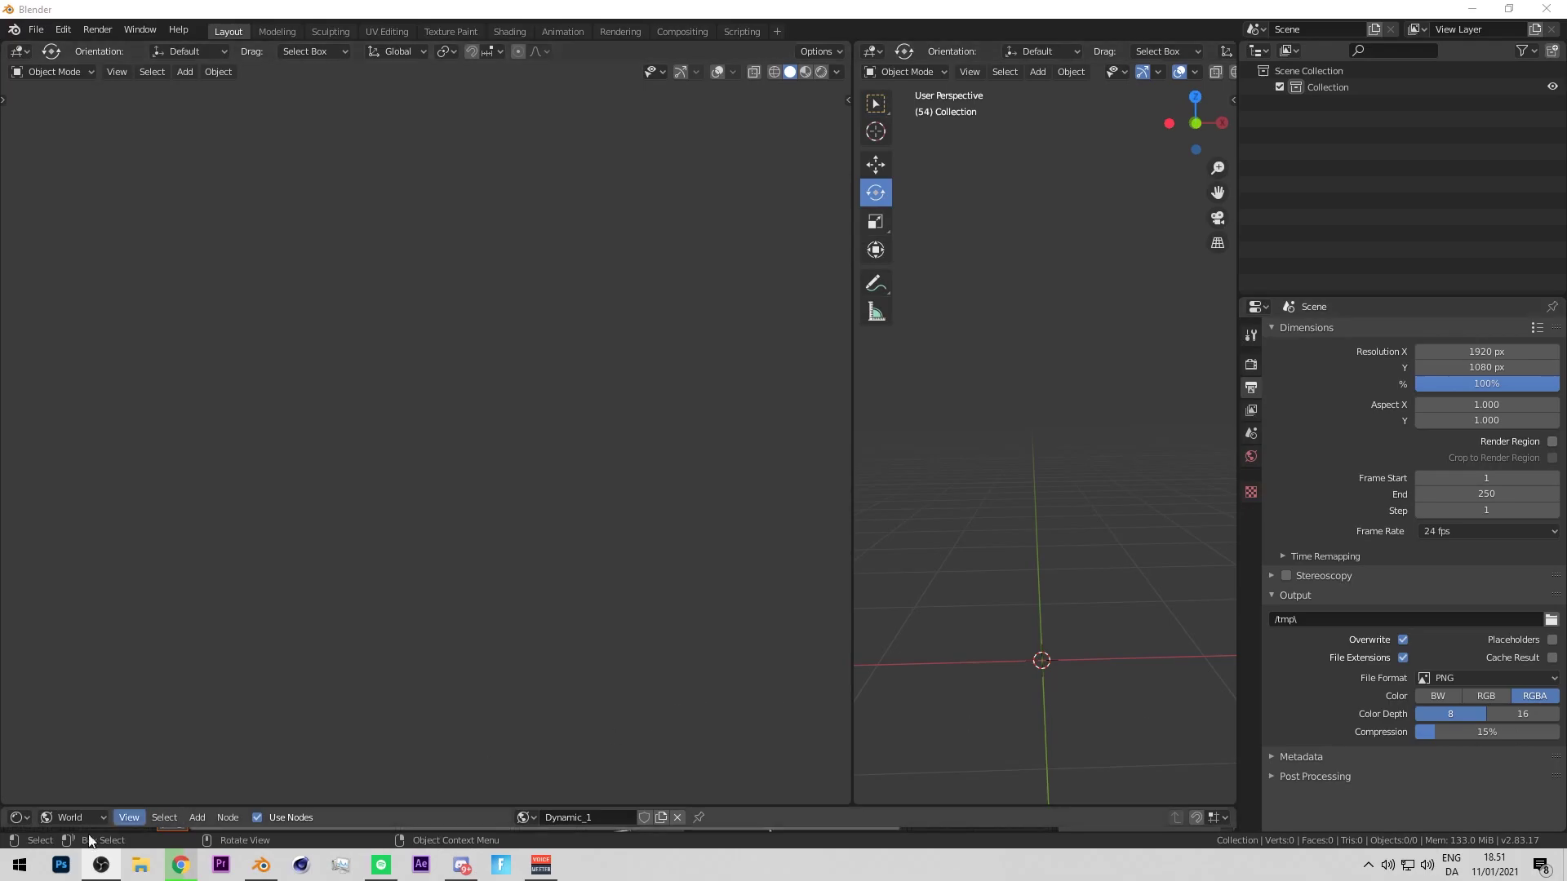
Switch to File Explorer, find the F_Med_Soldier_01 character model through the Desktop folders and bring it into the Blender scene.
{"action": "left_click", "coordinate": [140, 865]}
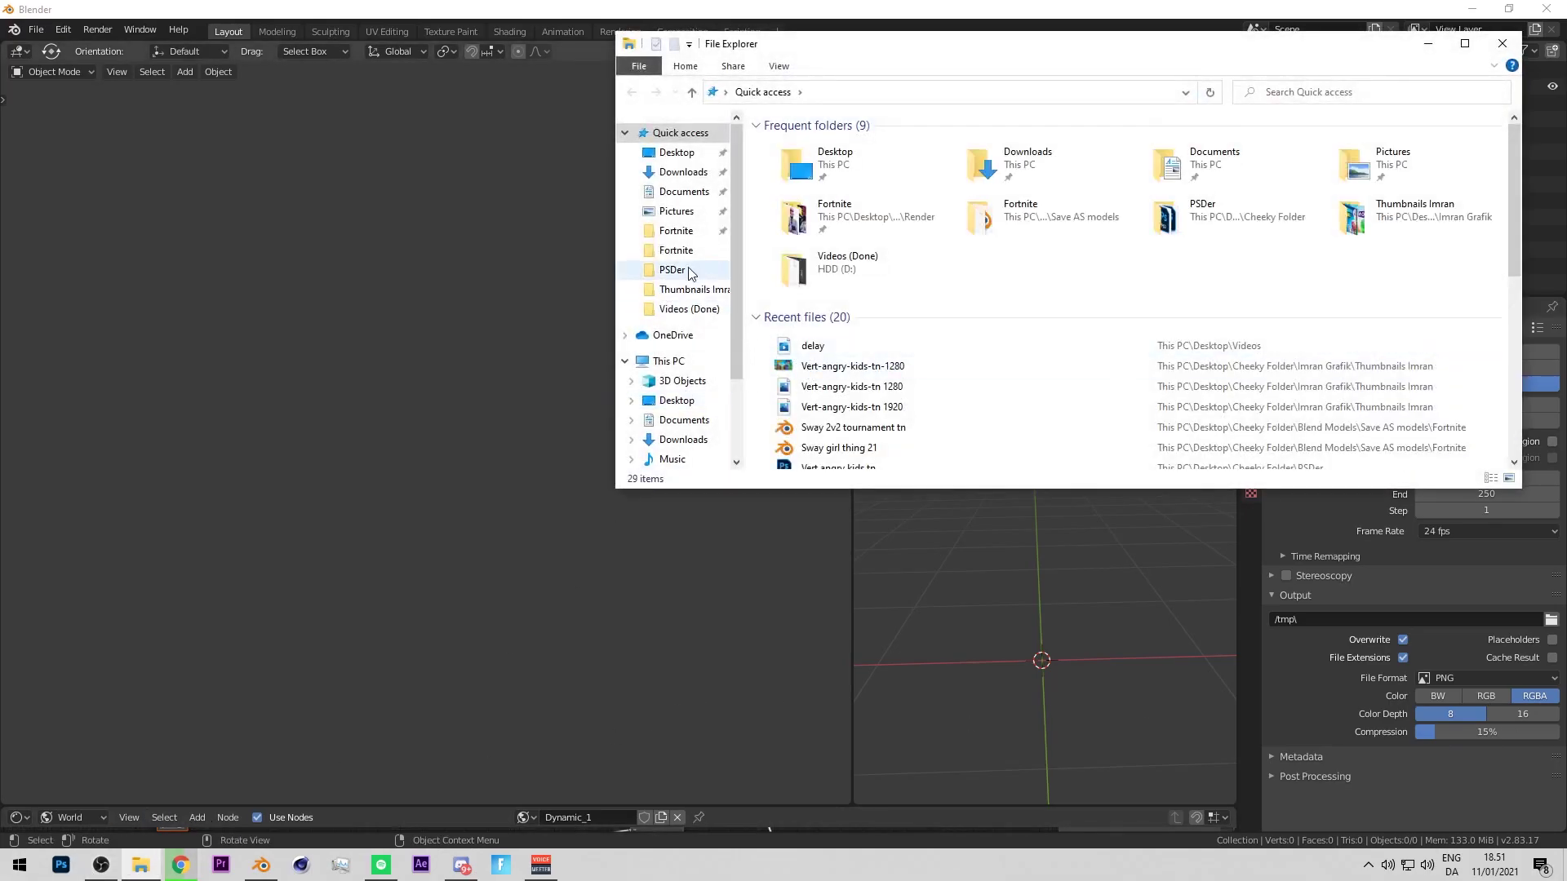
{"action": "left_click", "coordinate": [676, 231]}
{"action": "left_click", "coordinate": [676, 249]}
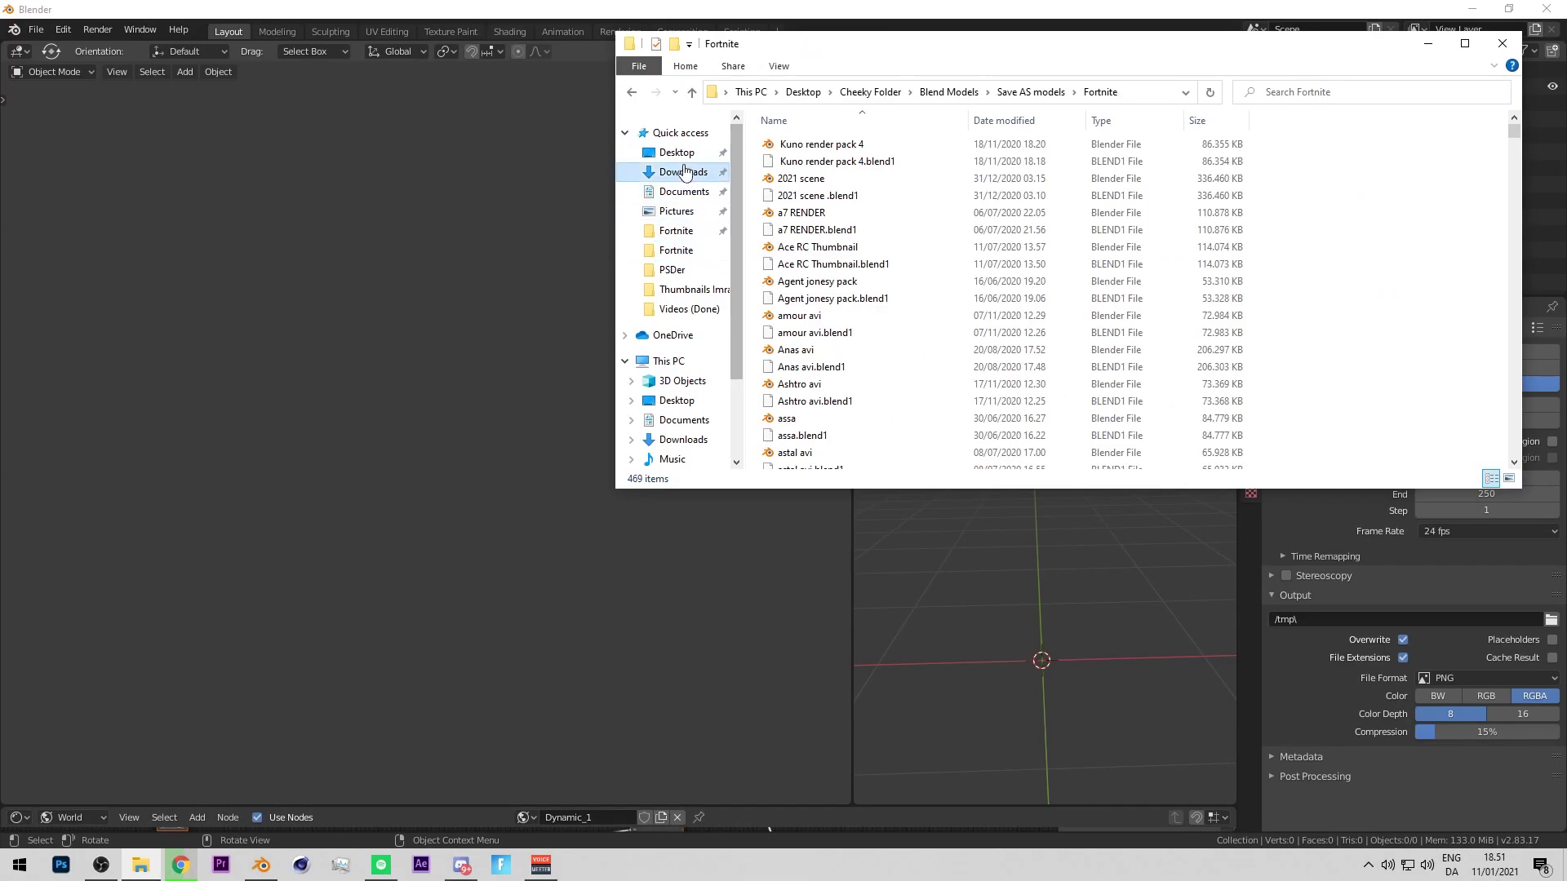
{"action": "left_click", "coordinate": [676, 152]}
{"action": "double_click", "coordinate": [801, 163]}
{"action": "double_click", "coordinate": [816, 307]}
{"action": "key", "text": "alt+Left"}
{"action": "double_click", "coordinate": [820, 321]}
{"action": "left_click", "coordinate": [853, 297]}
{"action": "double_click", "coordinate": [827, 204]}
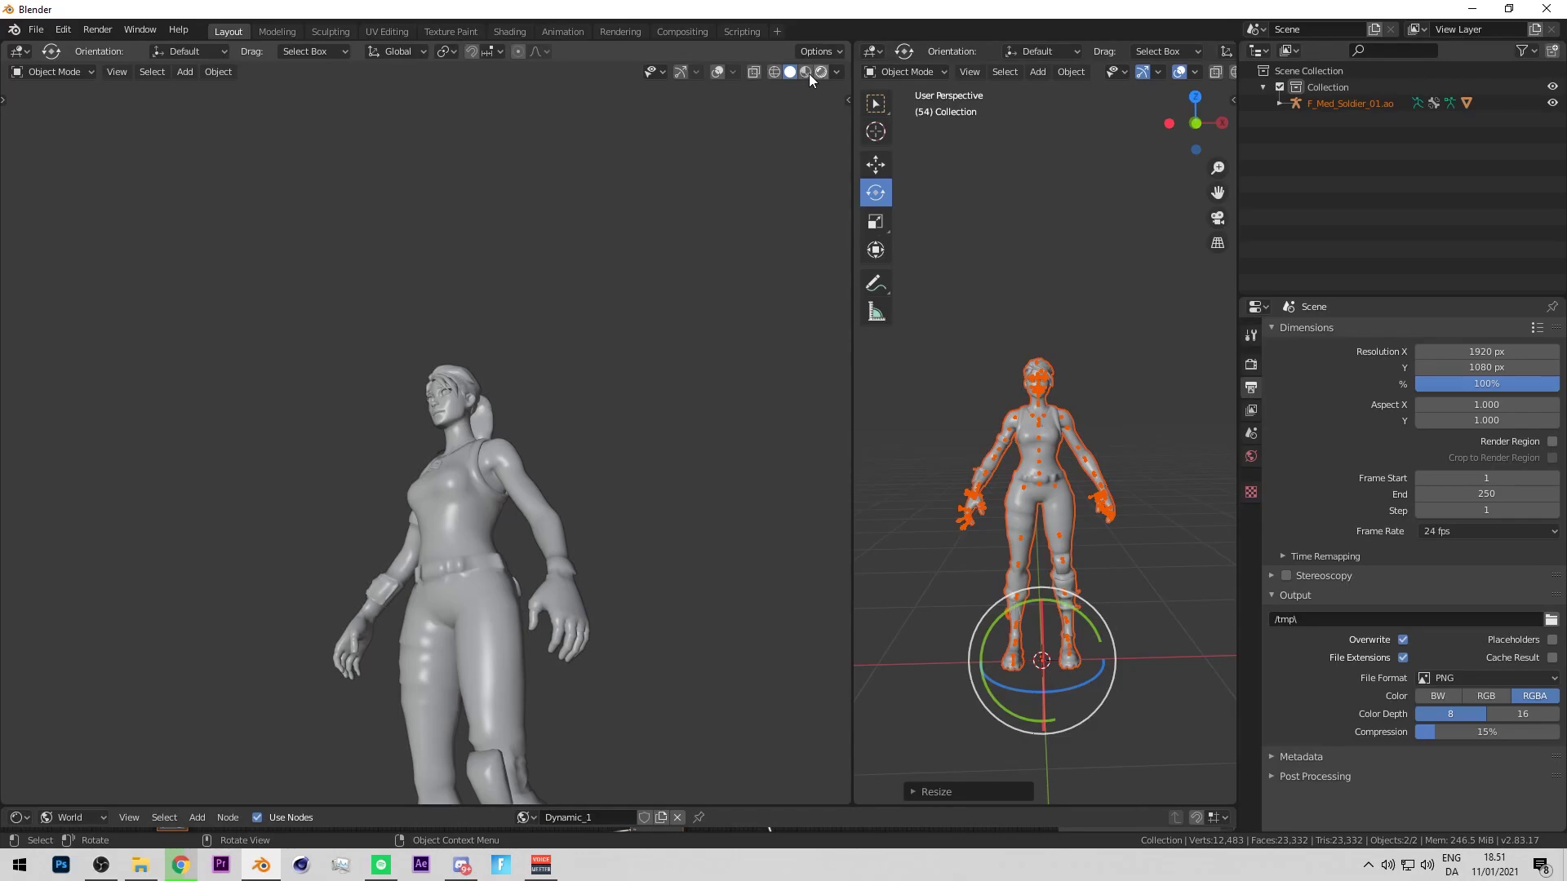
Display the character with its textures by switching the larger viewport to Material Preview shading.
{"action": "left_click", "coordinate": [805, 72]}
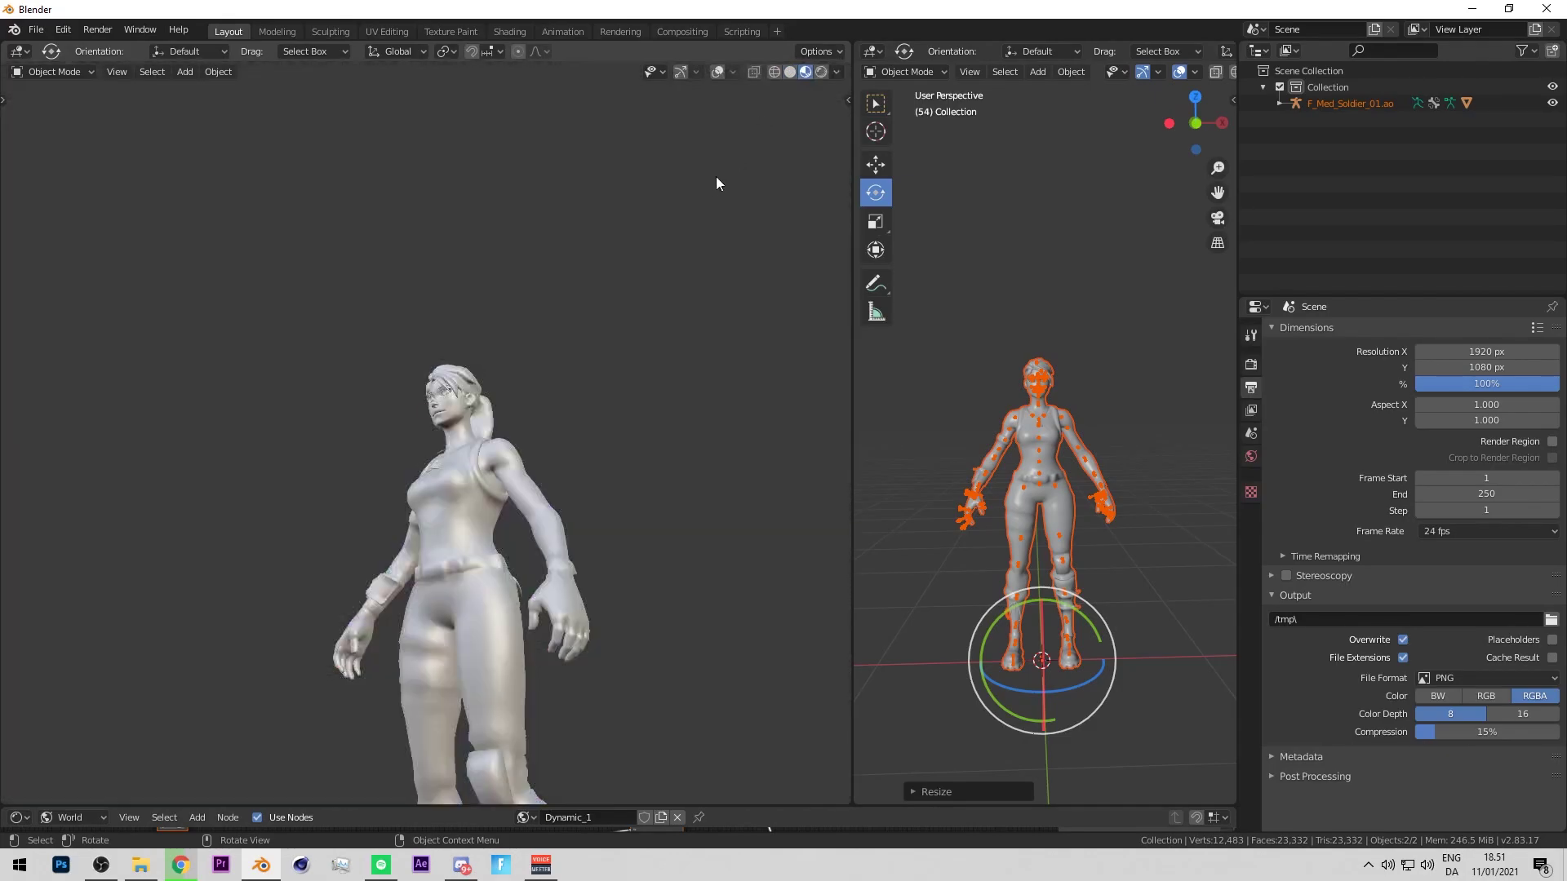
{"action": "scroll", "coordinate": [692, 253], "scroll_direction": "up", "scroll_amount": 5}
{"action": "scroll", "coordinate": [721, 298], "scroll_direction": "up", "scroll_amount": 1}
{"action": "middle_click_drag", "start_coordinate": [726, 305], "coordinate": [726, 399], "text": "shift"}
{"action": "scroll", "coordinate": [1065, 411], "scroll_direction": "up", "scroll_amount": 5}
{"action": "scroll", "coordinate": [1065, 416], "scroll_direction": "up", "scroll_amount": 8}
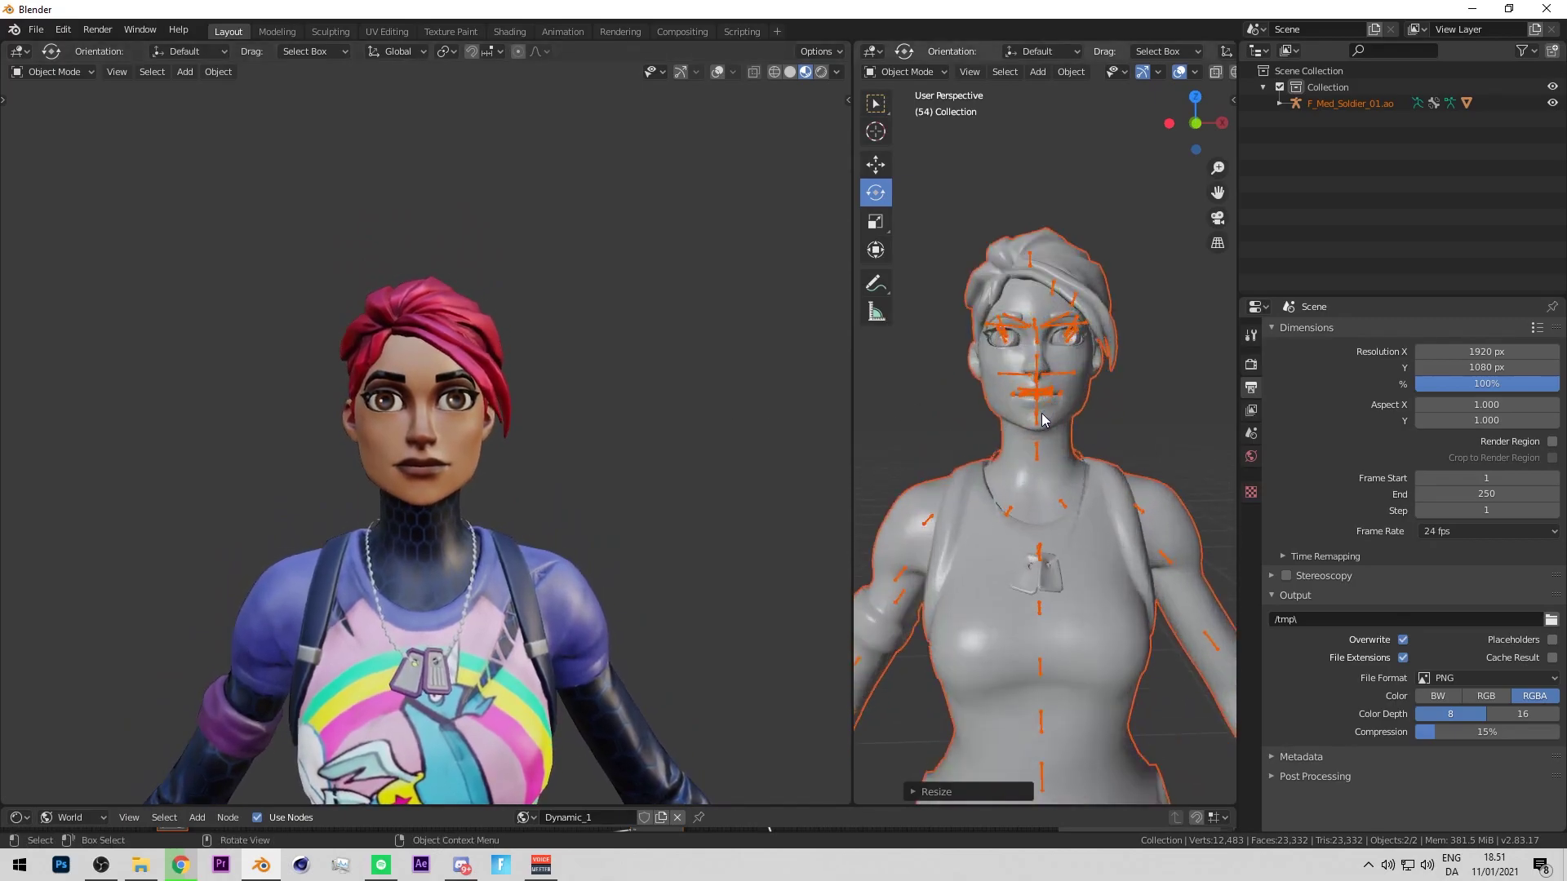
Select the character's body mesh rather than its armature and enter Edit Mode on it.
{"action": "left_click", "coordinate": [1077, 418]}
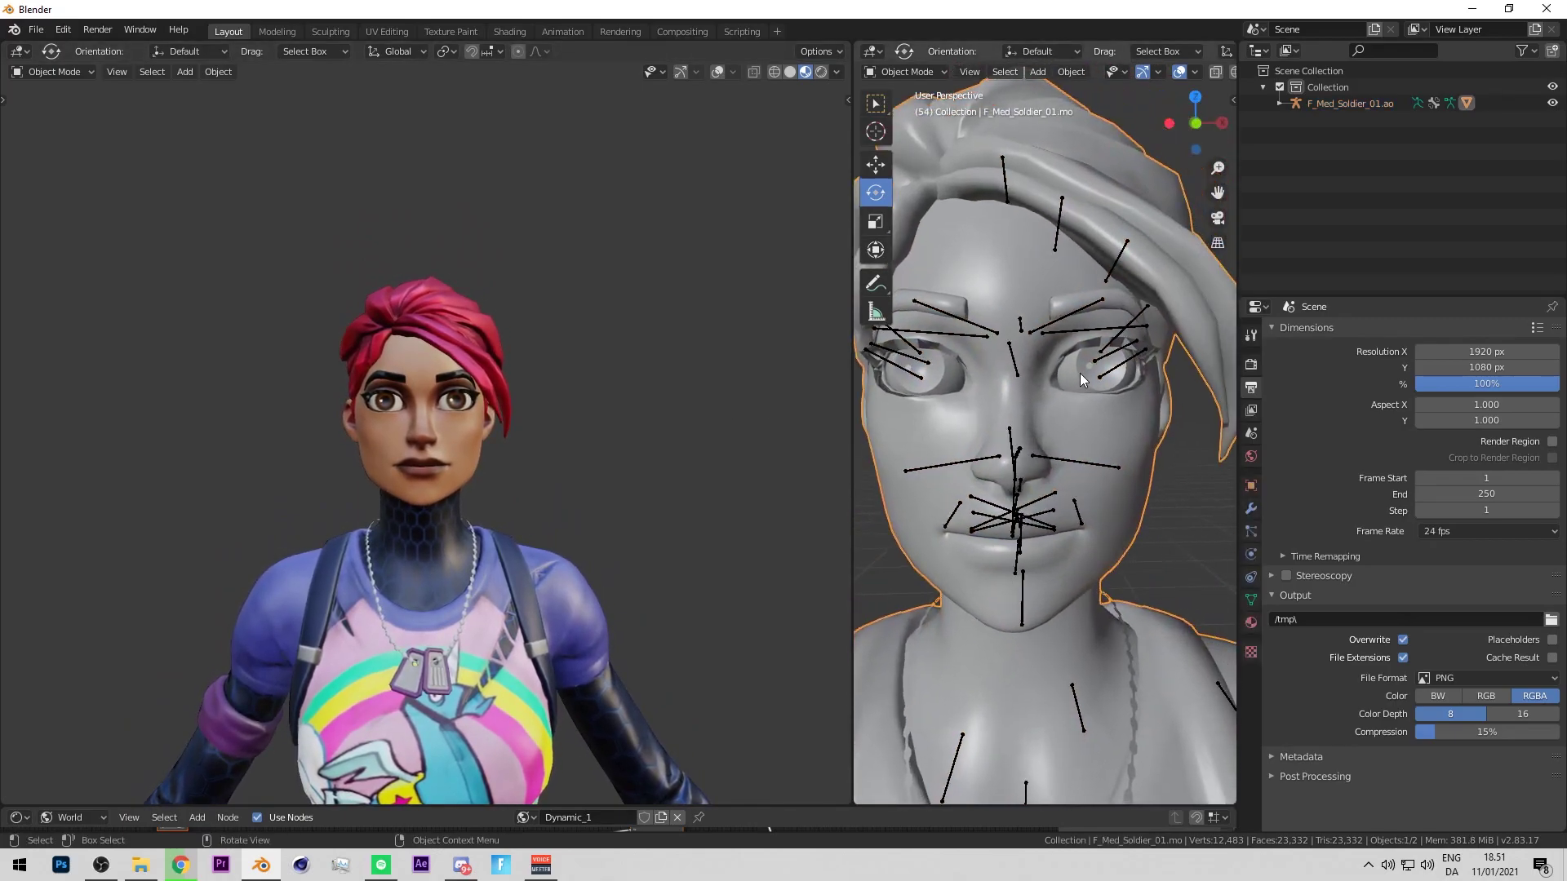
{"action": "left_click", "coordinate": [1014, 362]}
{"action": "left_click", "coordinate": [1085, 431]}
{"action": "left_click", "coordinate": [908, 71]}
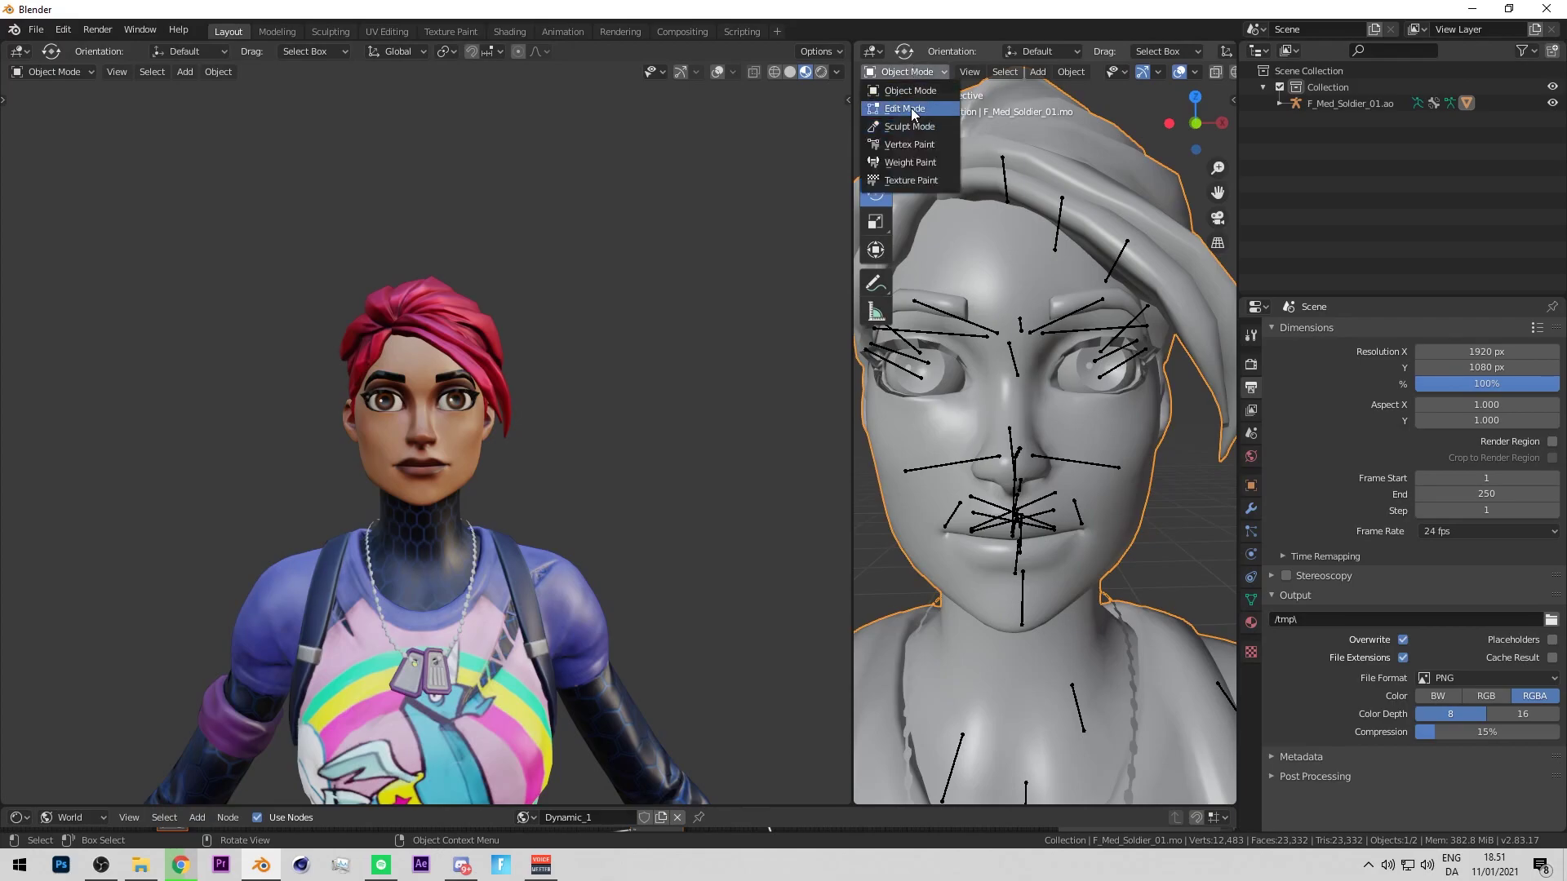
{"action": "left_click", "coordinate": [907, 108]}
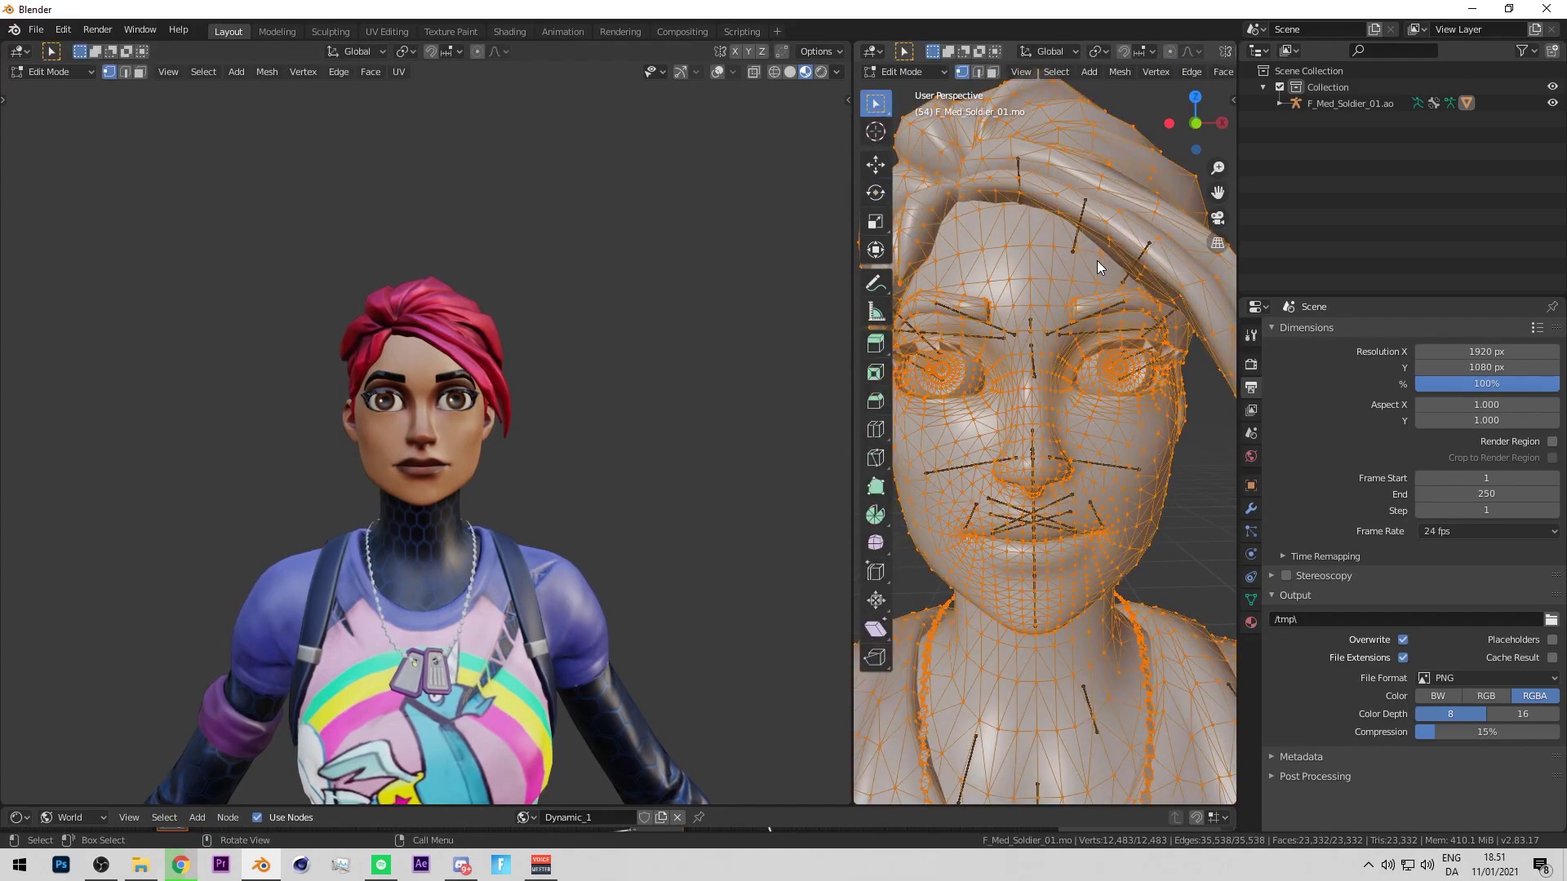
Select all linked geometry of both eyeballs and separate the selection from the character mesh into its own object.
{"action": "left_click", "coordinate": [1098, 372]}
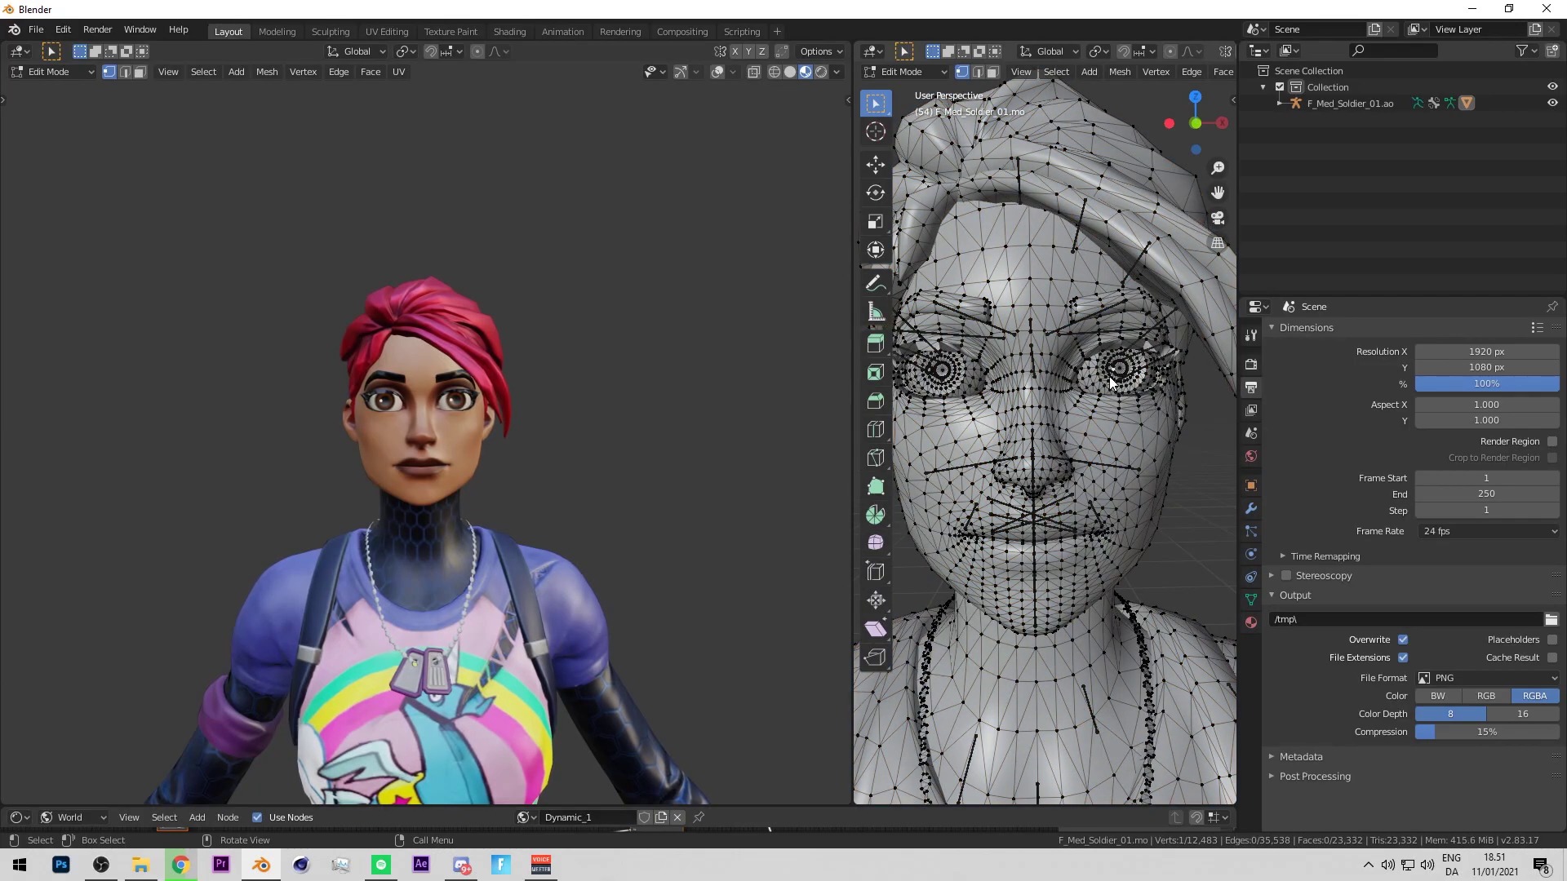
{"action": "key", "text": "l"}
{"action": "middle_click_drag", "start_coordinate": [1111, 375], "coordinate": [1050, 380]}
{"action": "key", "text": "l"}
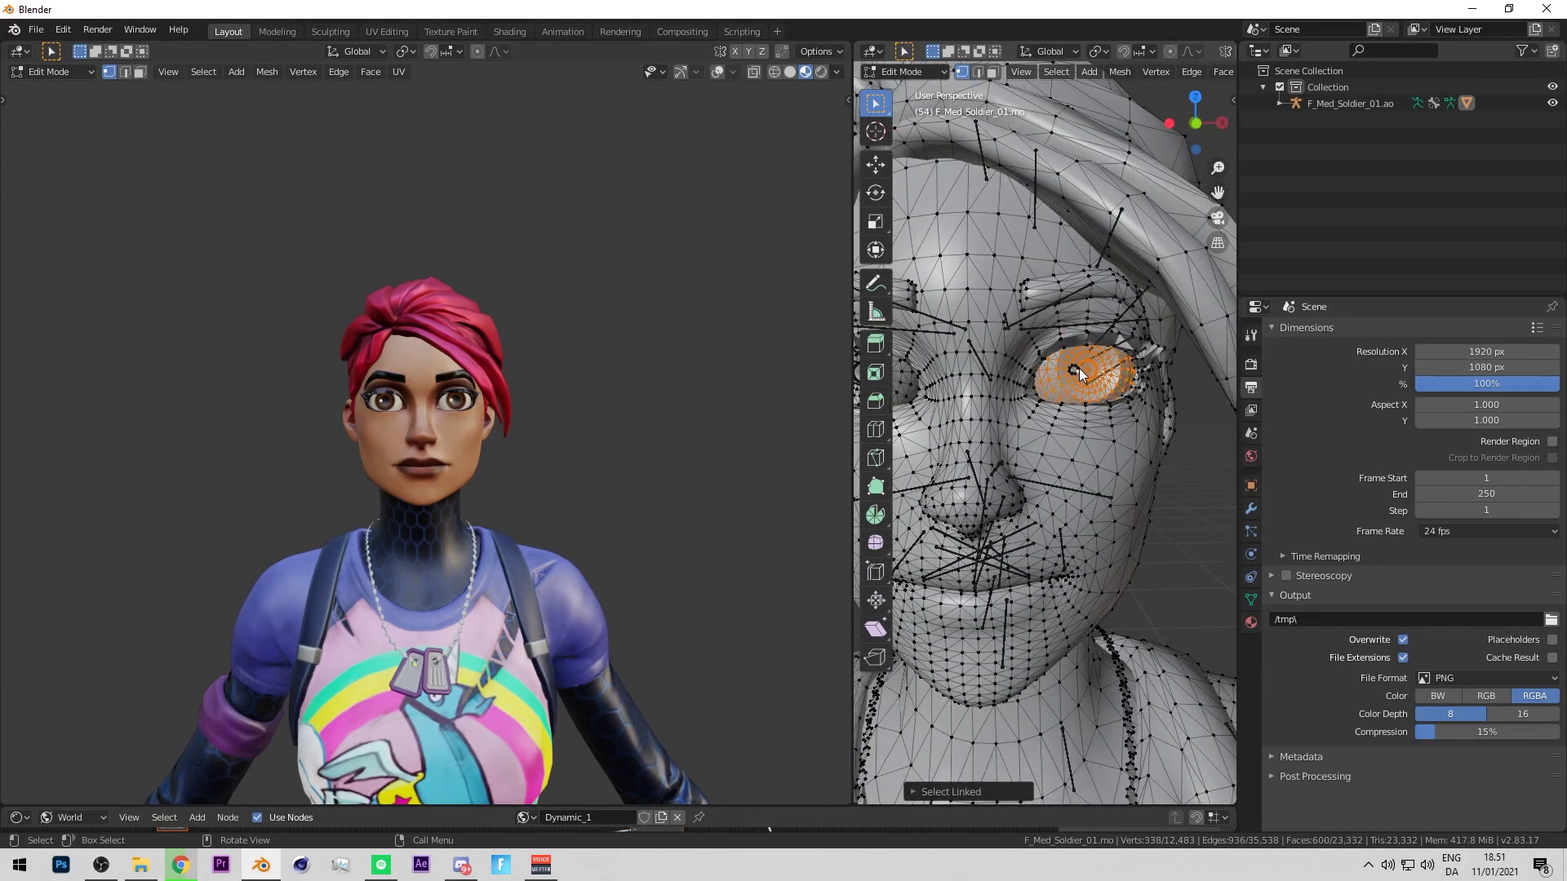
{"action": "scroll", "coordinate": [1081, 368], "scroll_direction": "down", "scroll_amount": 1}
{"action": "scroll", "coordinate": [1079, 369], "scroll_direction": "up", "scroll_amount": 4}
{"action": "scroll", "coordinate": [1069, 380], "scroll_direction": "down", "scroll_amount": 2}
{"action": "middle_click_drag", "start_coordinate": [1069, 380], "coordinate": [1175, 421], "text": "shift"}
{"action": "key", "text": "l"}
{"action": "scroll", "coordinate": [1025, 437], "scroll_direction": "down", "scroll_amount": 1}
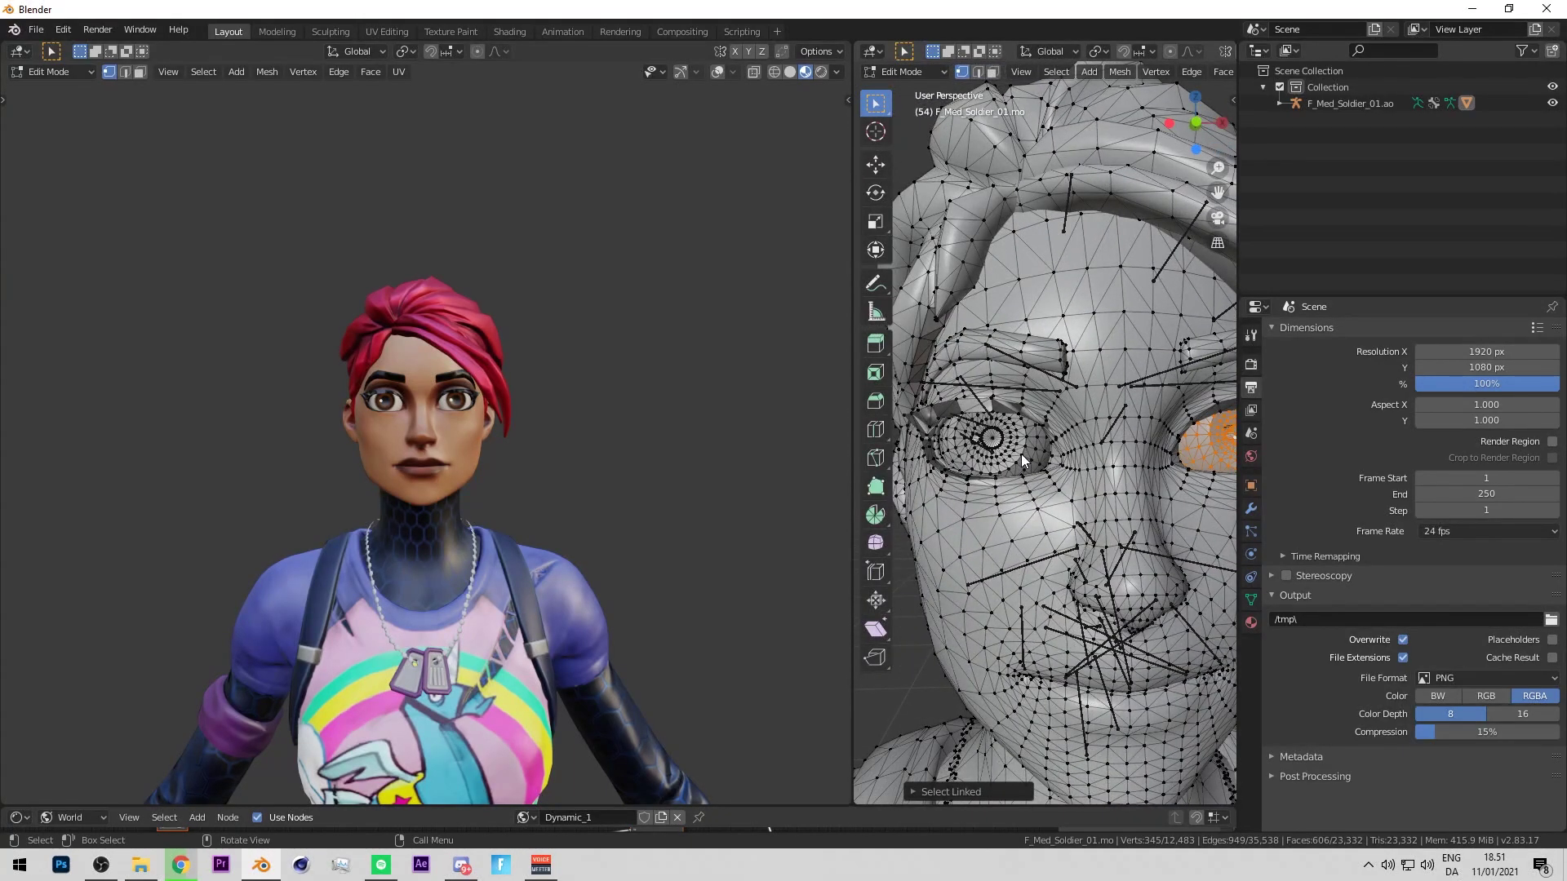
{"action": "key", "text": "l"}
{"action": "scroll", "coordinate": [976, 436], "scroll_direction": "down", "scroll_amount": 3}
{"action": "key", "text": "l"}
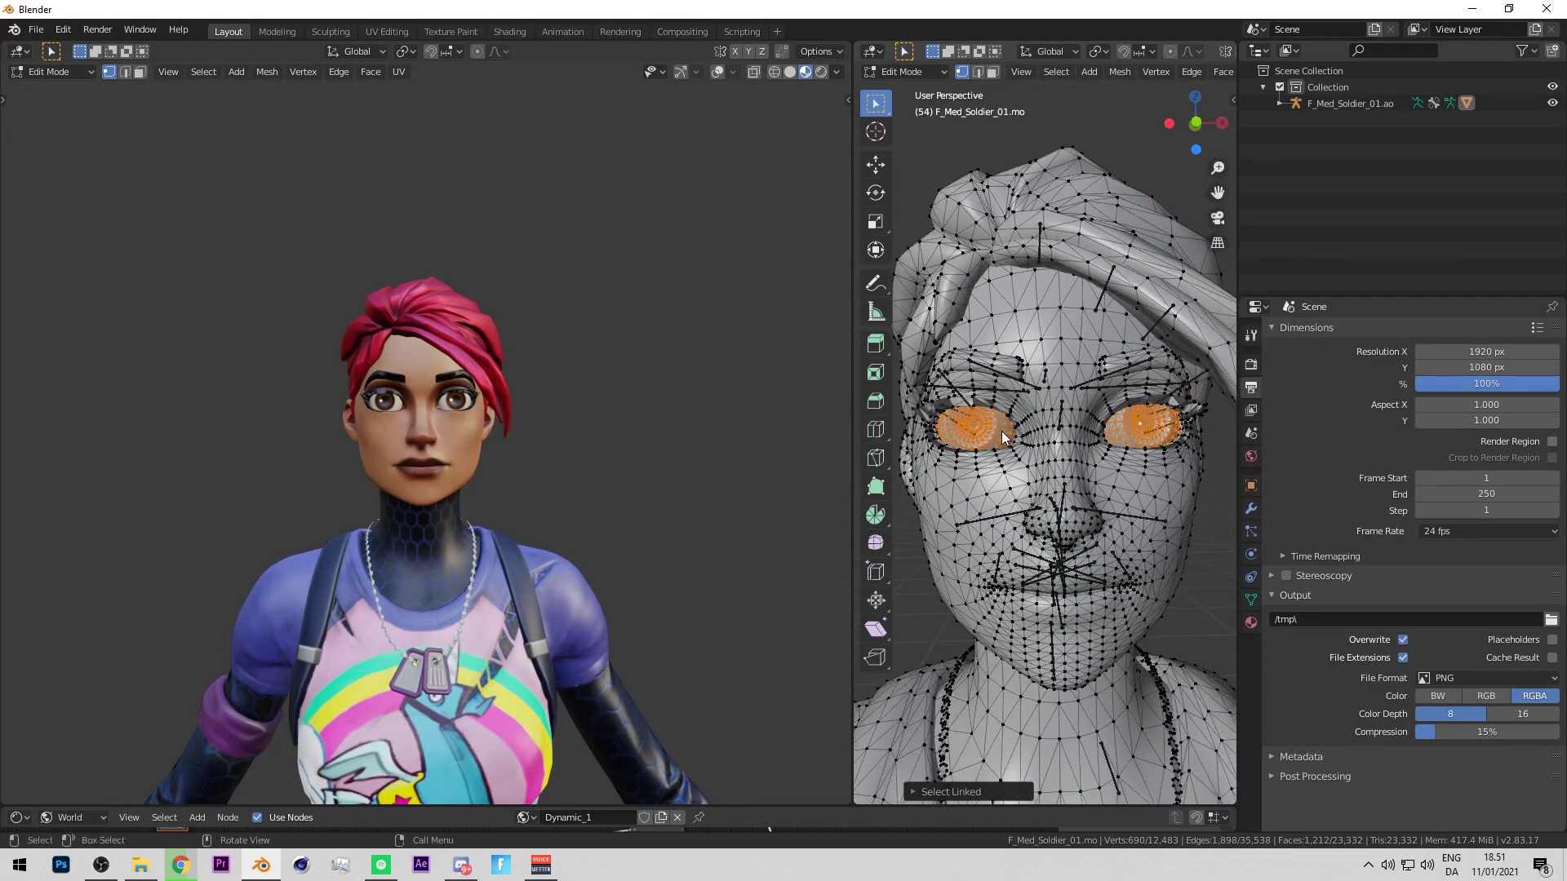
{"action": "right_click", "coordinate": [1134, 422]}
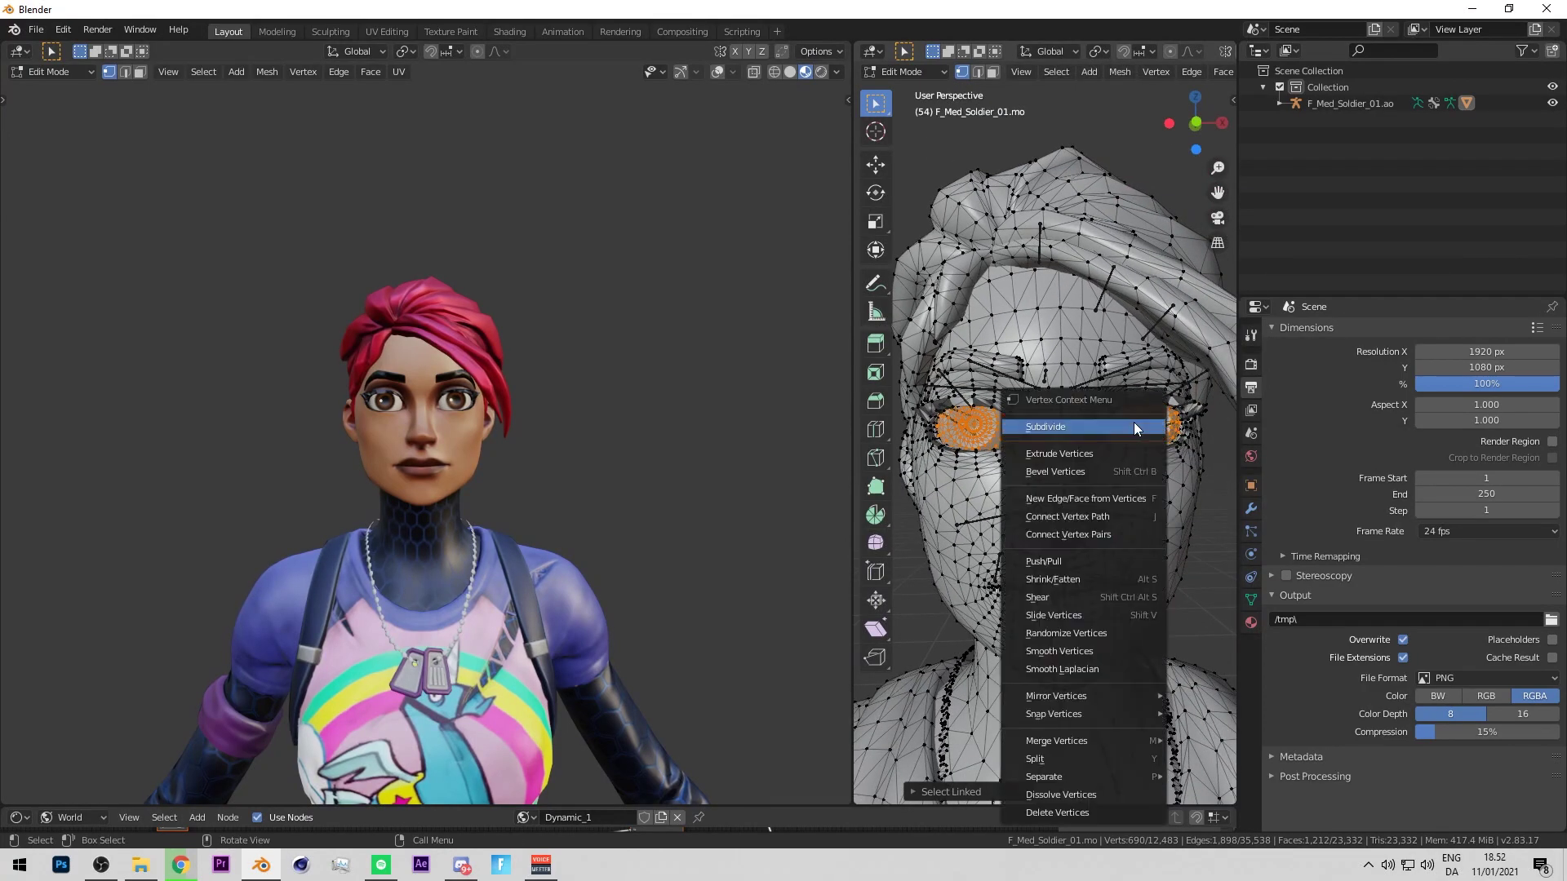
{"action": "mouse_move", "coordinate": [1080, 775]}
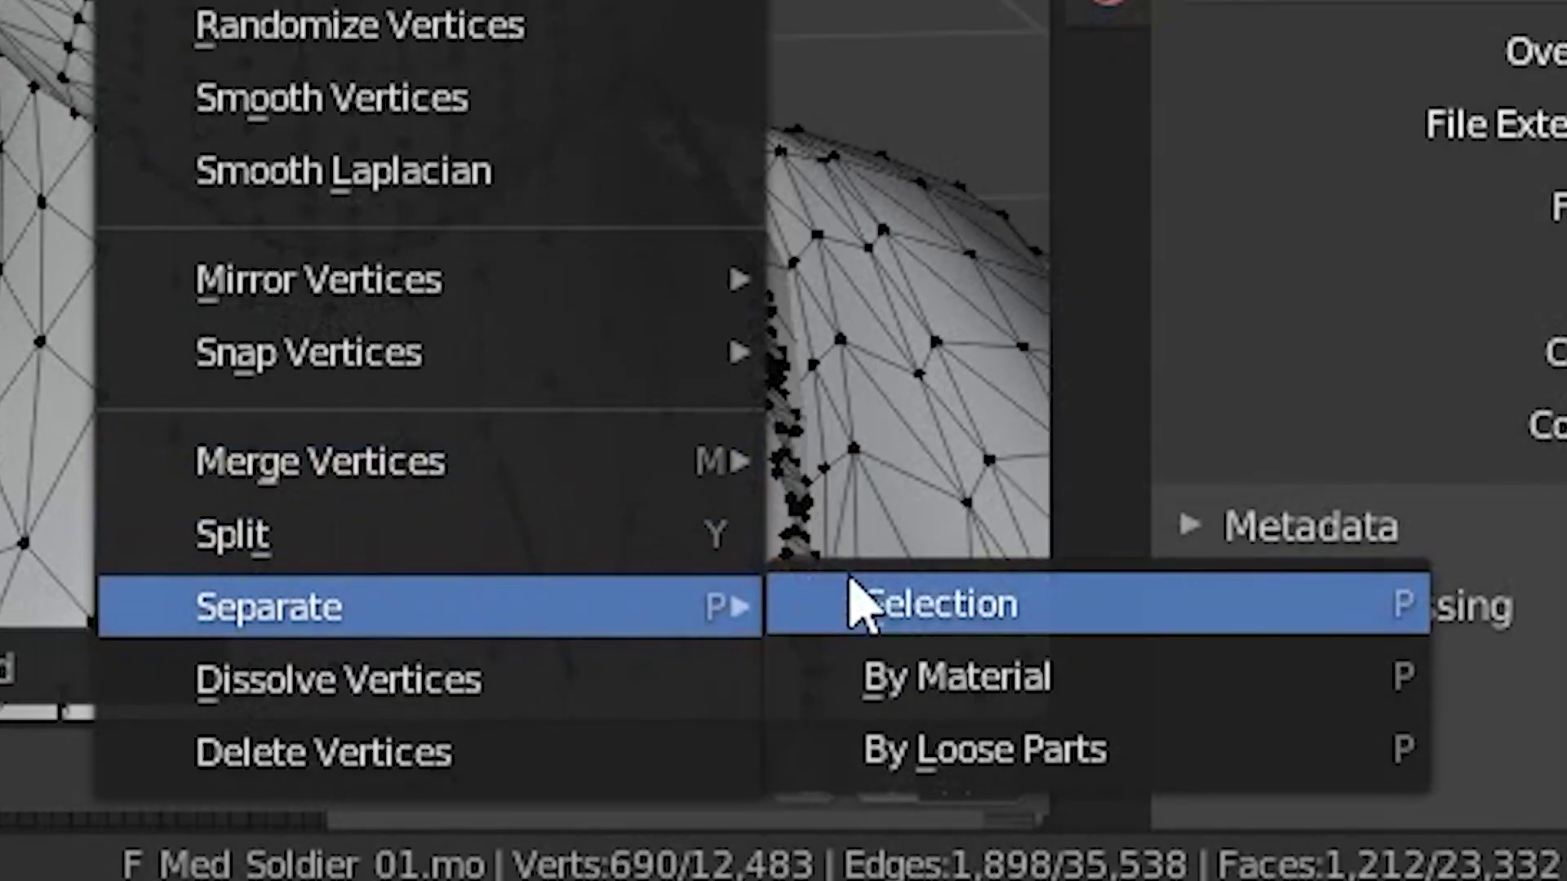
{"action": "left_click", "coordinate": [852, 604]}
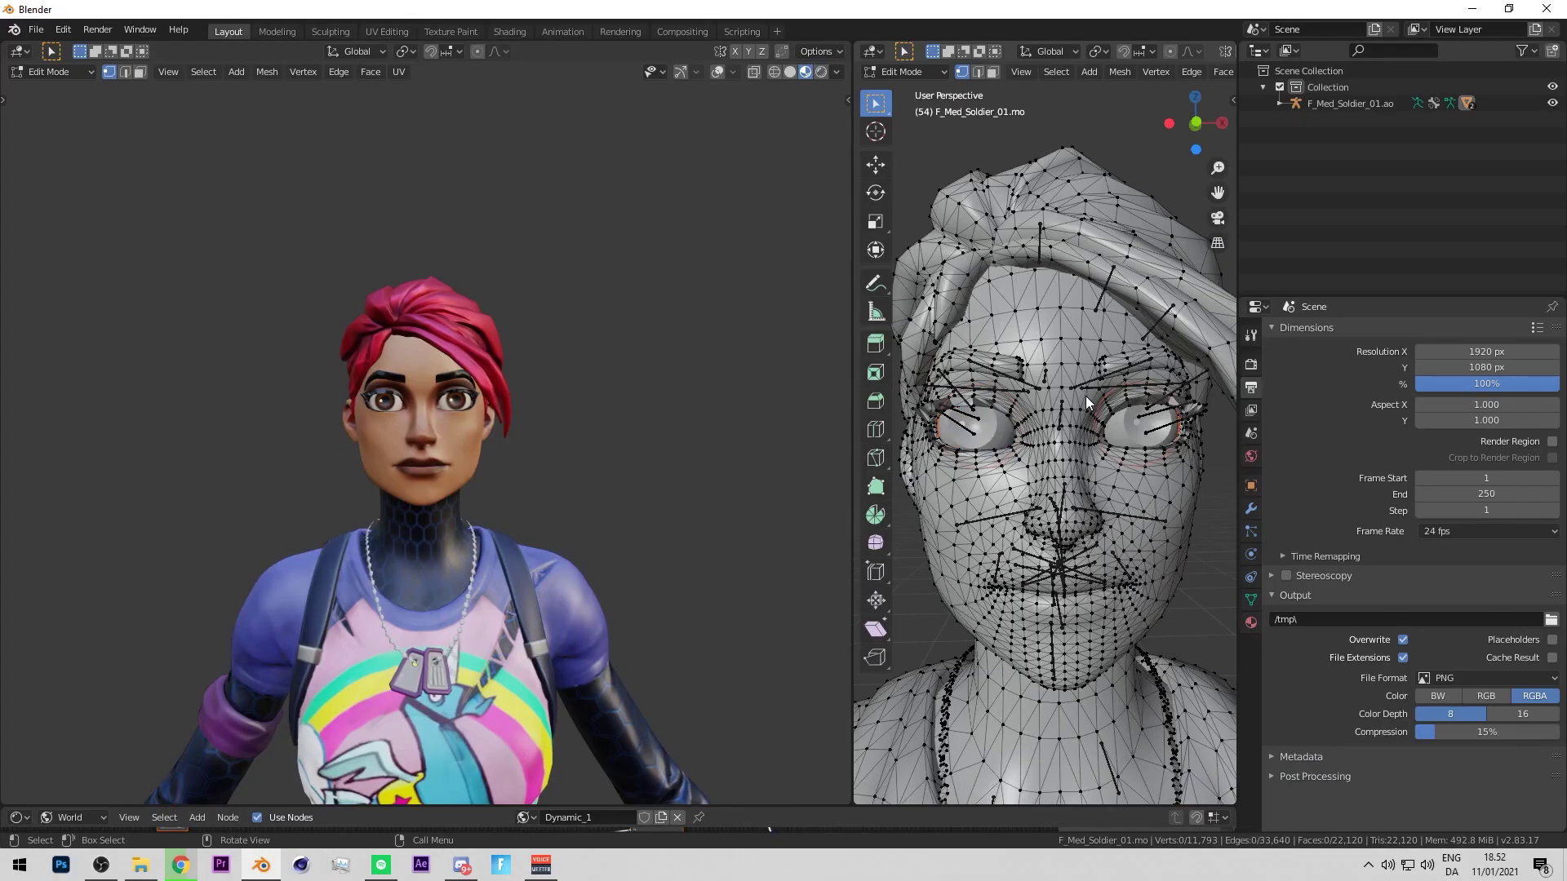
Return to Object Mode, pick the separated eyes object and select all its geometry in Edit Mode.
{"action": "key", "text": "Tab"}
{"action": "key", "text": "Tab"}
{"action": "left_click", "coordinate": [901, 72]}
{"action": "left_click", "coordinate": [902, 90]}
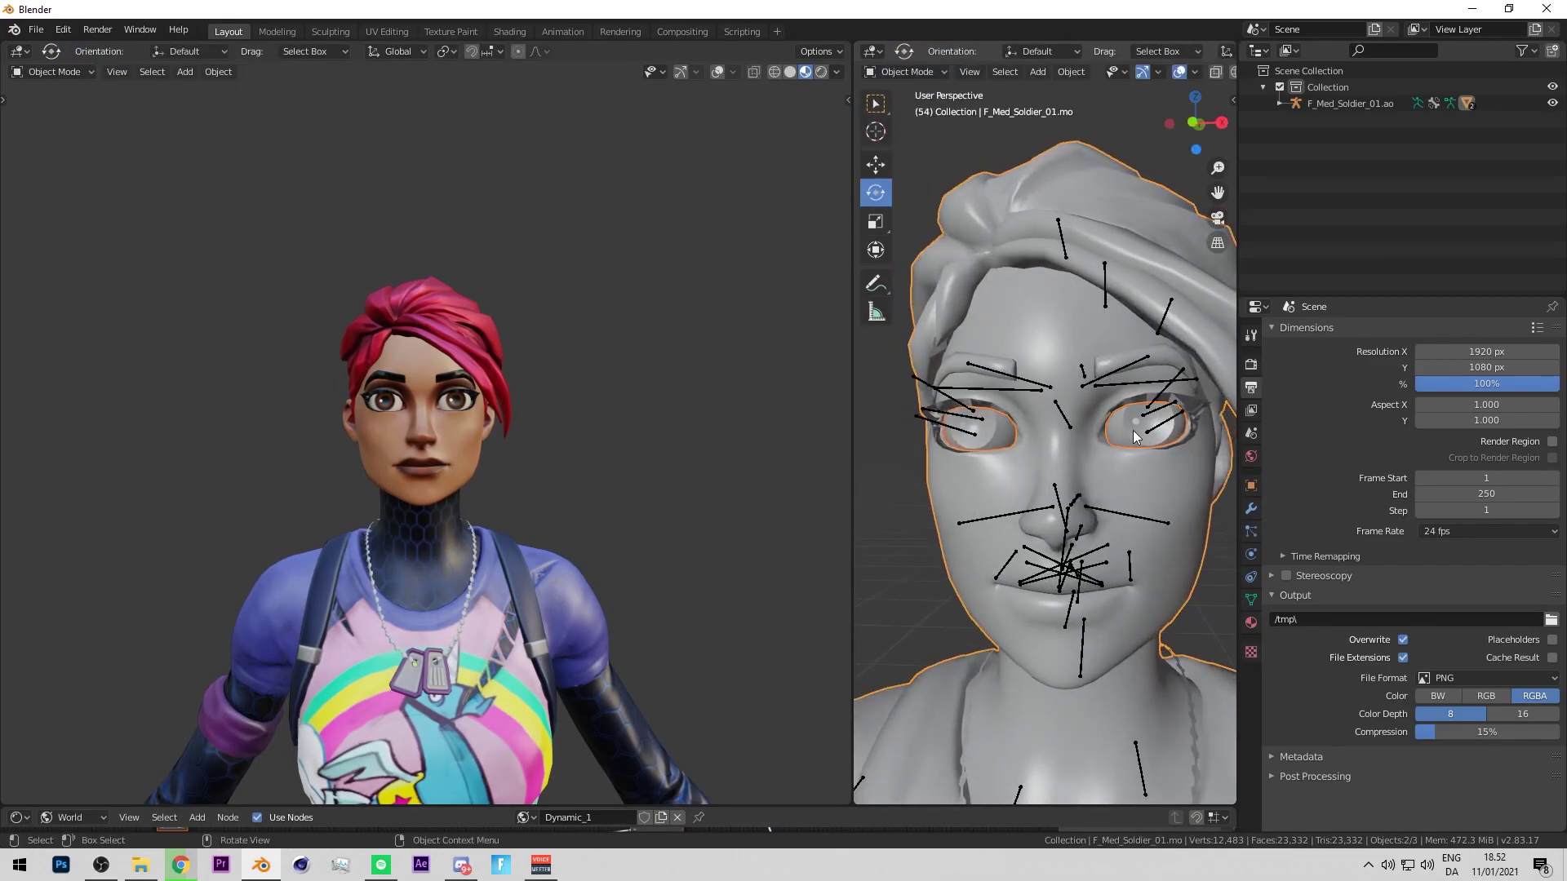
{"action": "left_click", "coordinate": [1125, 433]}
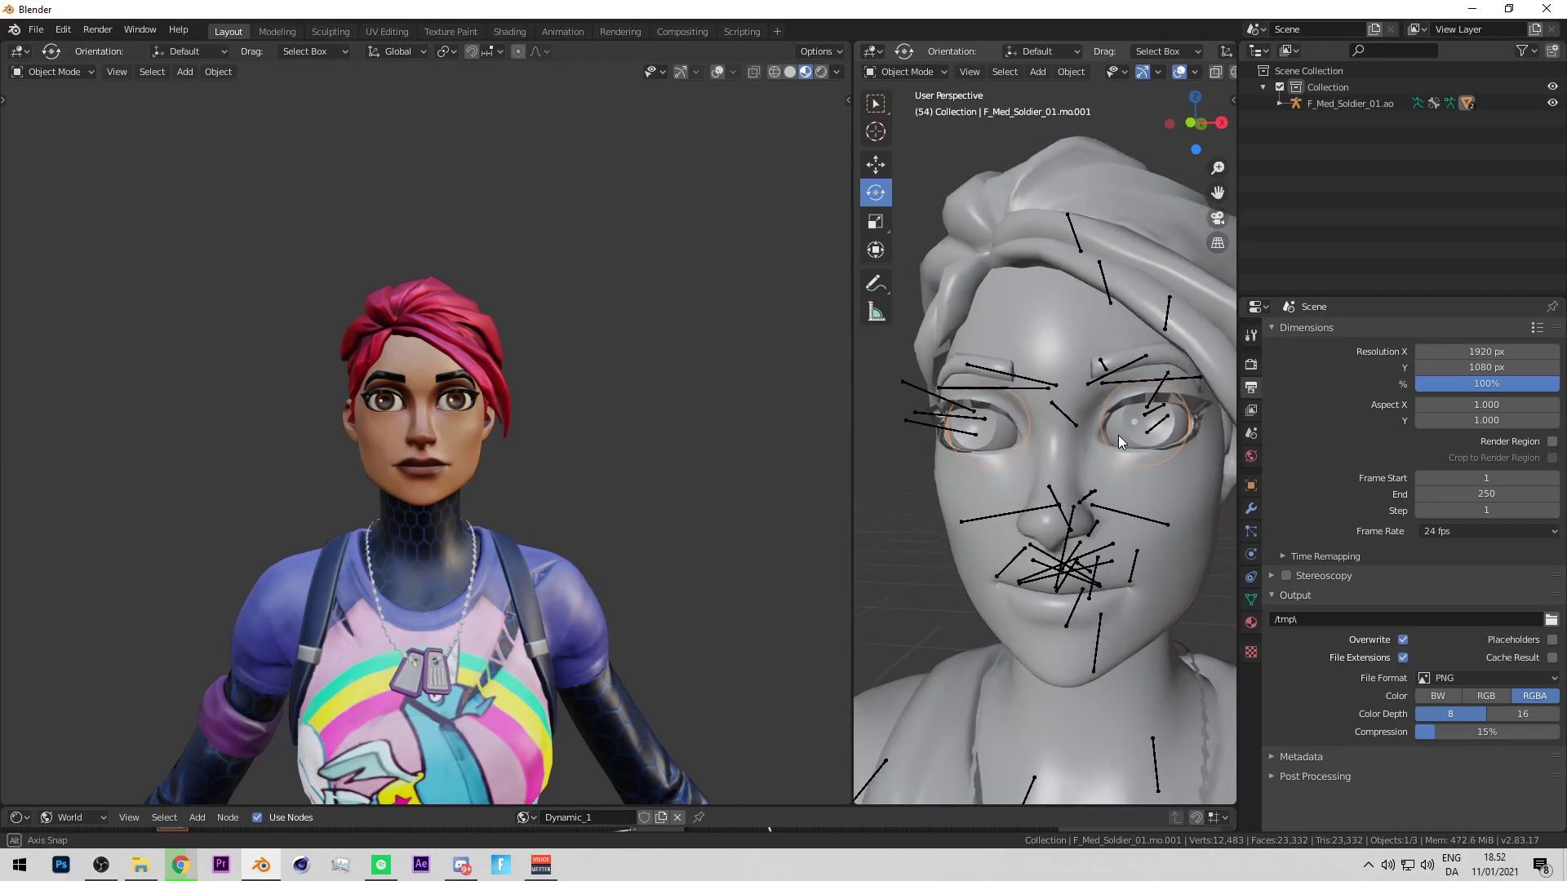
{"action": "key", "text": "Tab"}
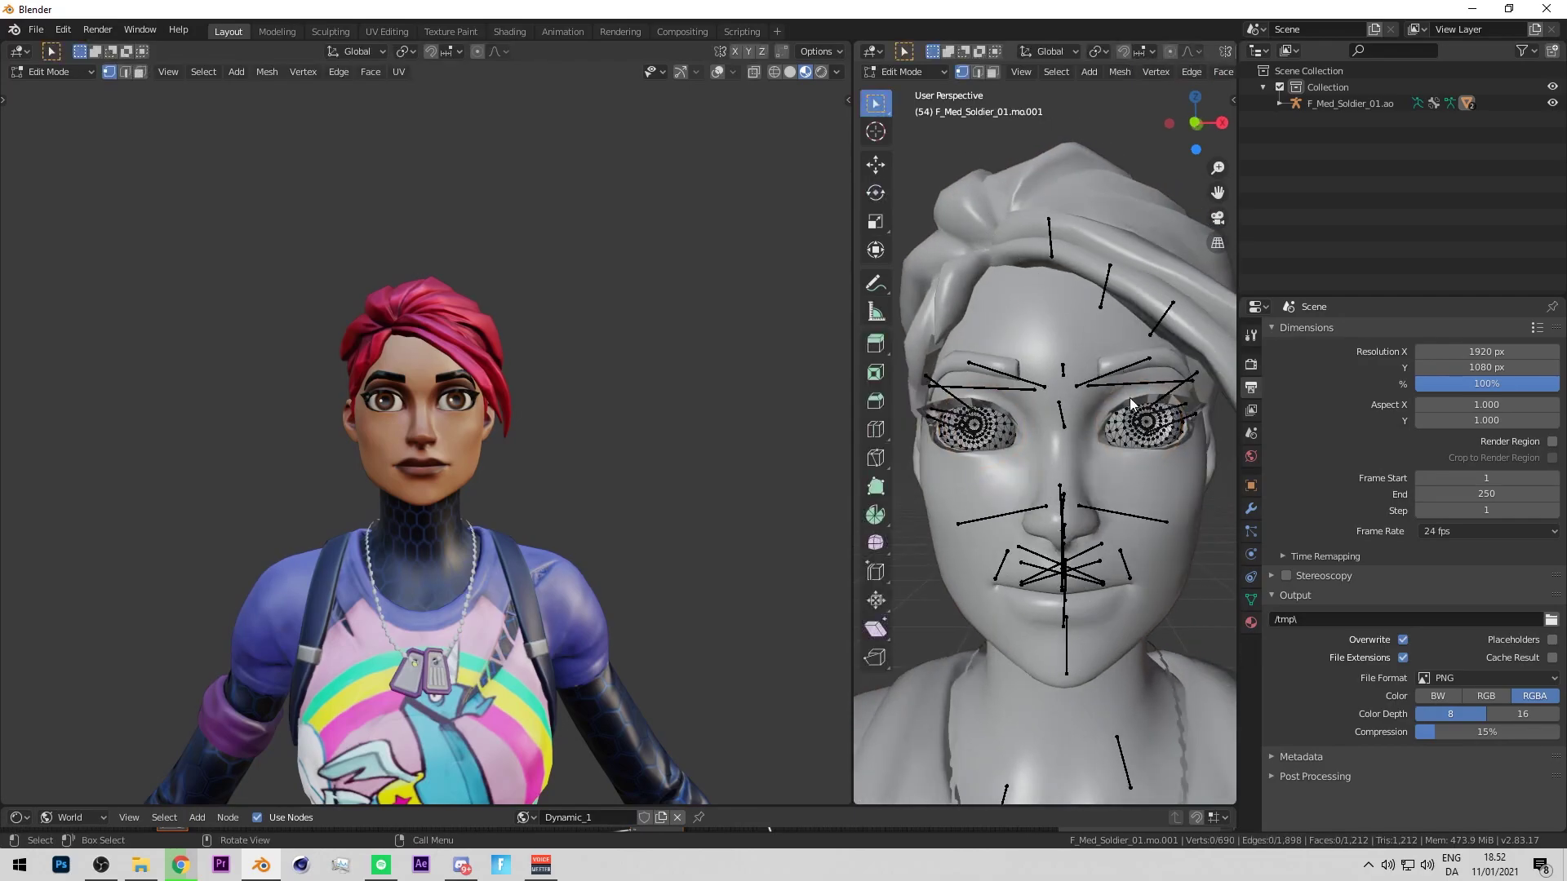
{"action": "key", "text": "a"}
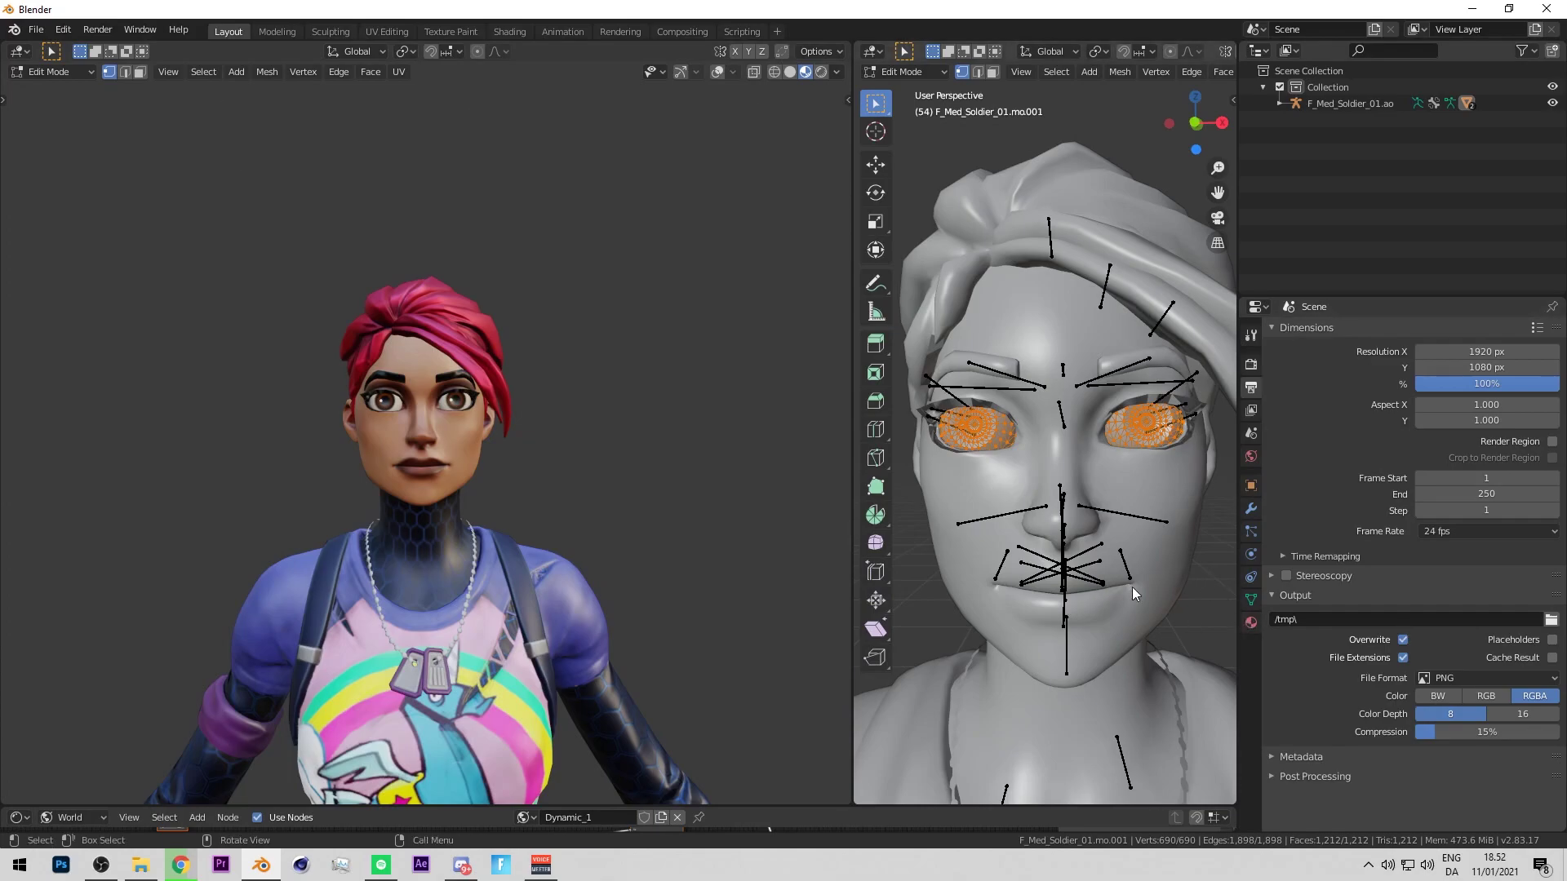
Add a new material slot to the eyes with a new material and set its surface to Emission.
{"action": "left_click", "coordinate": [1250, 622]}
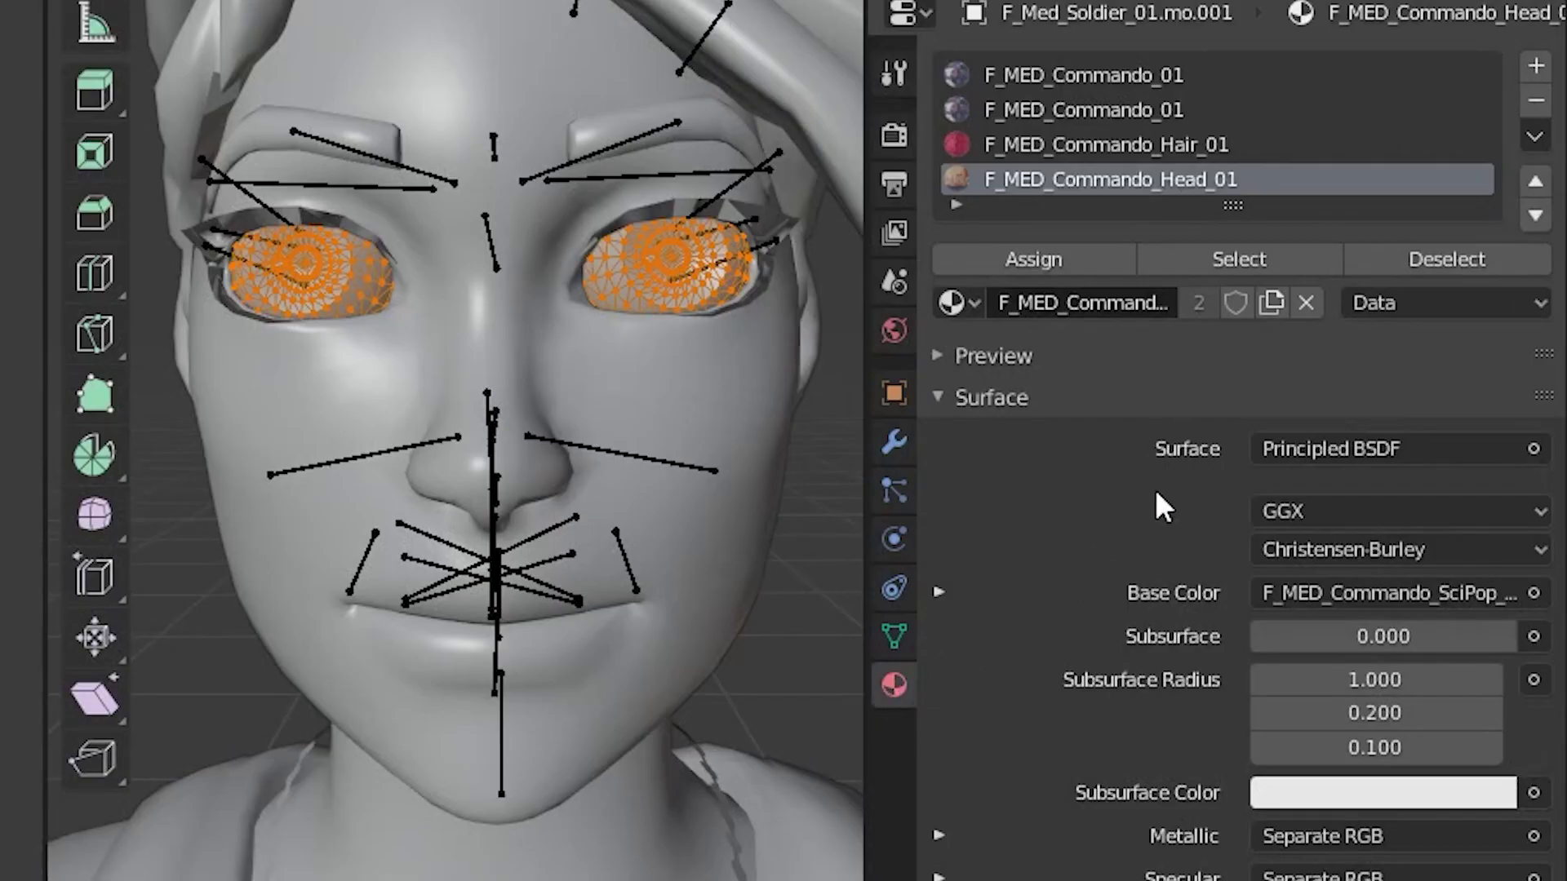
{"action": "left_click", "coordinate": [1526, 68]}
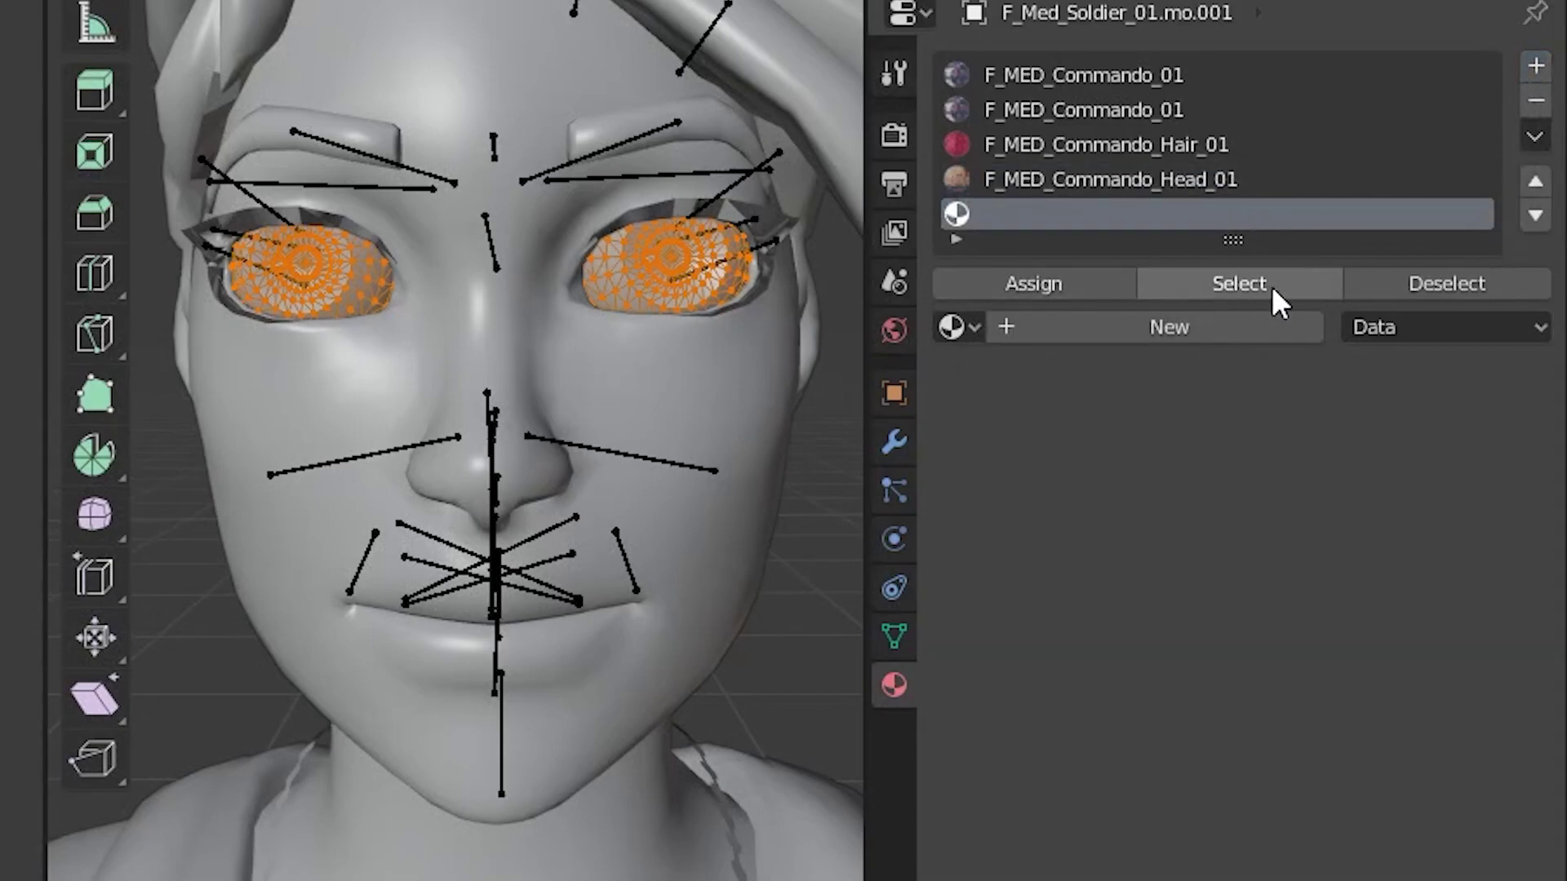
{"action": "left_click", "coordinate": [1113, 331]}
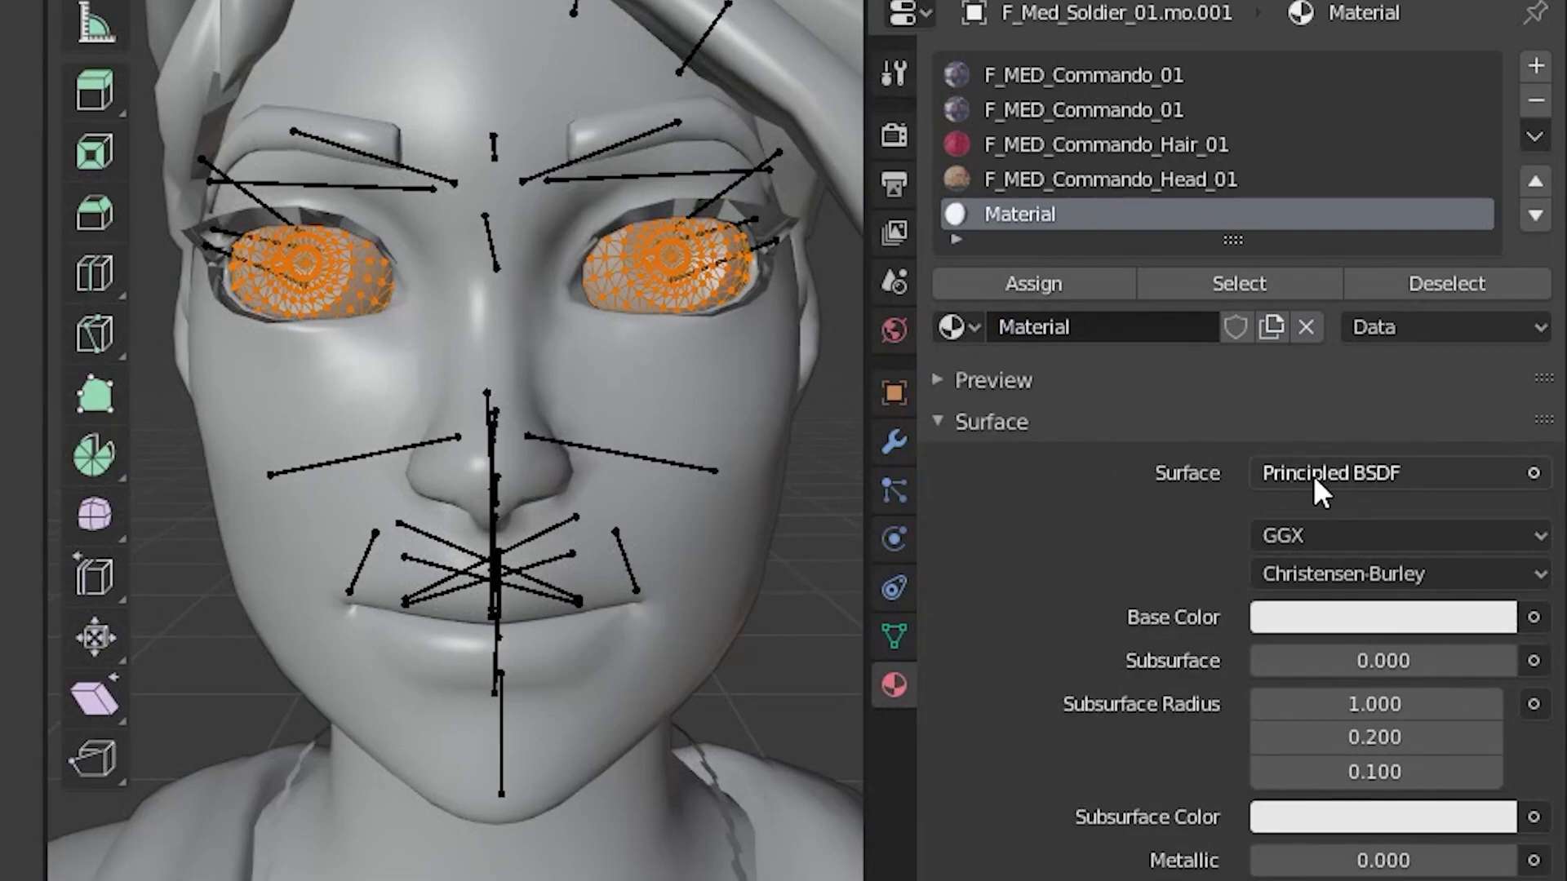
{"action": "left_click", "coordinate": [1313, 475]}
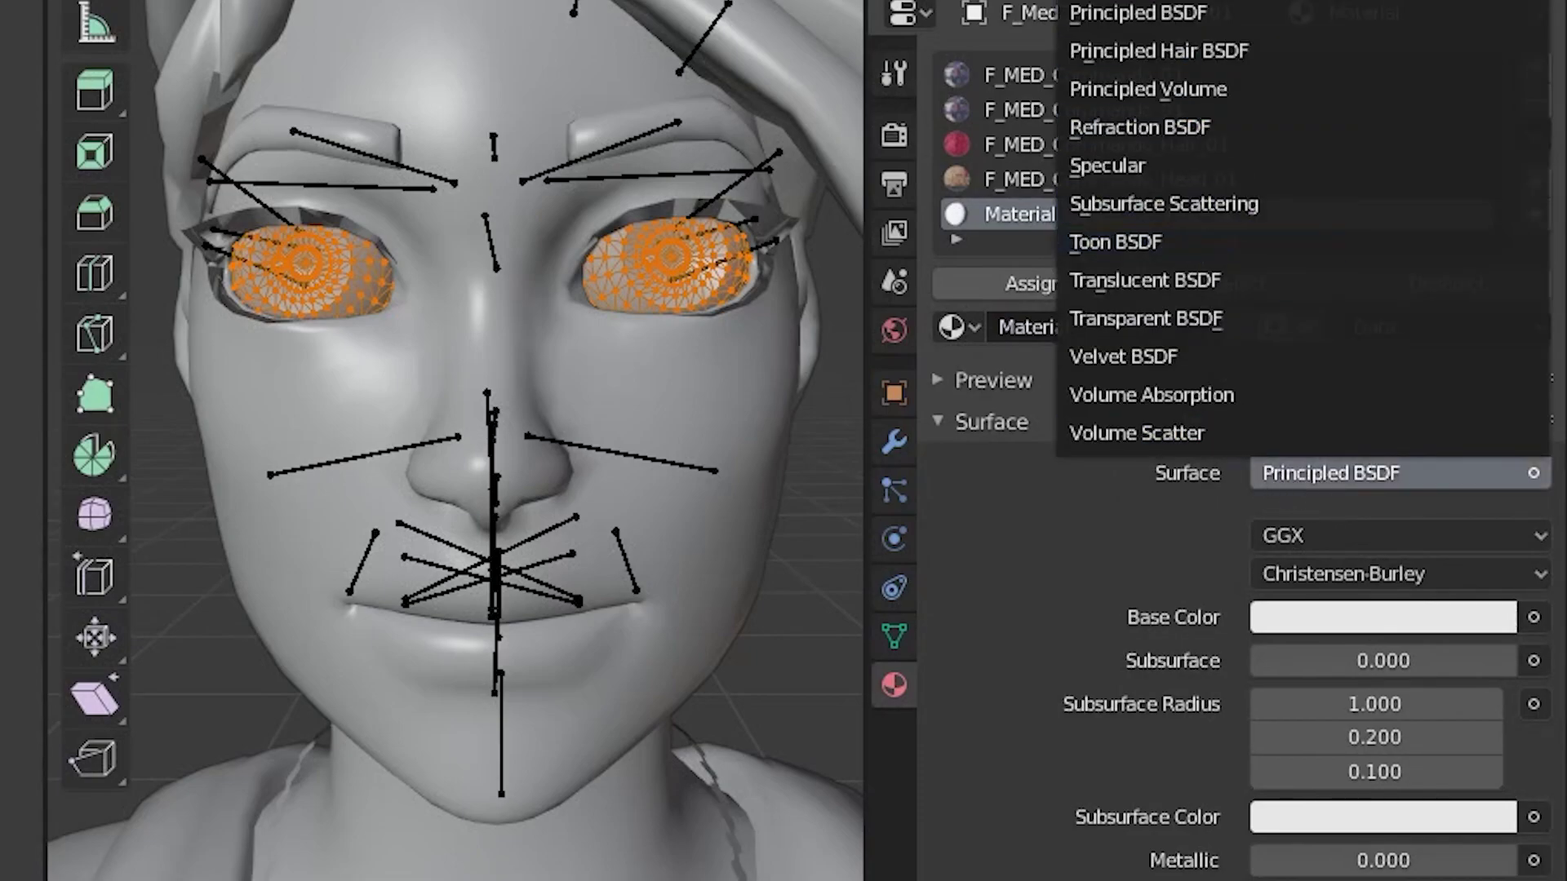
{"action": "left_click", "coordinate": [1306, 2]}
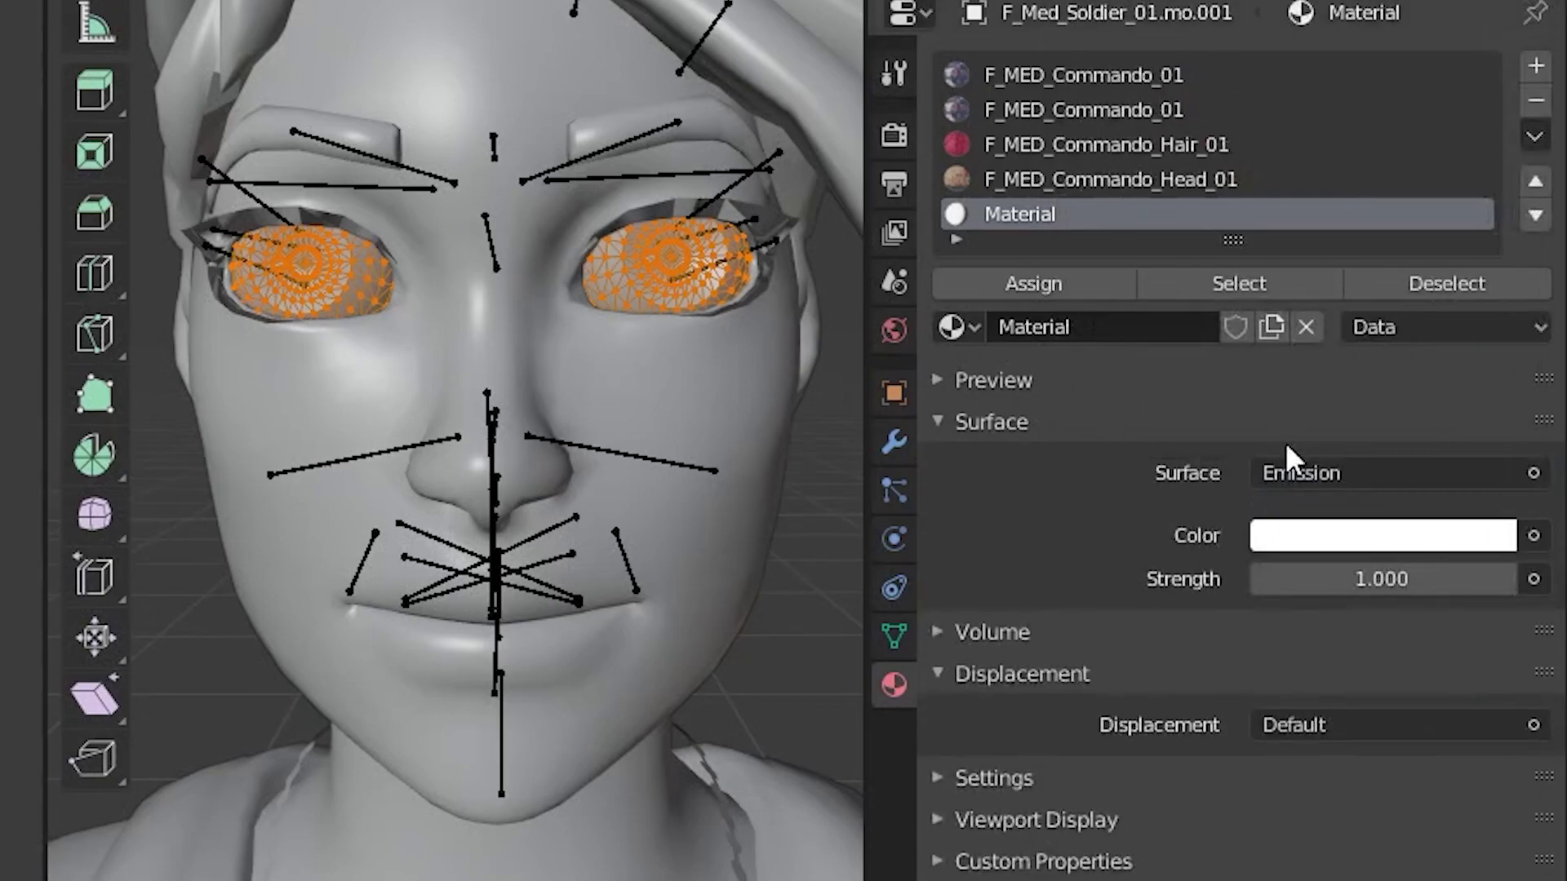
Set the emission color to bright light blue and assign the material to the selected eye geometry.
{"action": "left_click", "coordinate": [1298, 543]}
{"action": "mouse_move", "coordinate": [1306, 73]}
{"action": "left_mouse_down"}
{"action": "mouse_move", "coordinate": [1294, 42]}
{"action": "mouse_move", "coordinate": [1322, 292]}
{"action": "mouse_move", "coordinate": [1232, 242]}
{"action": "mouse_move", "coordinate": [1322, 231]}
{"action": "mouse_move", "coordinate": [1367, 164]}
{"action": "mouse_move", "coordinate": [1338, 86]}
{"action": "mouse_move", "coordinate": [1355, 35]}
{"action": "mouse_move", "coordinate": [1379, 40]}
{"action": "left_mouse_up"}
{"action": "left_click", "coordinate": [1357, 536]}
{"action": "left_click", "coordinate": [1374, 38]}
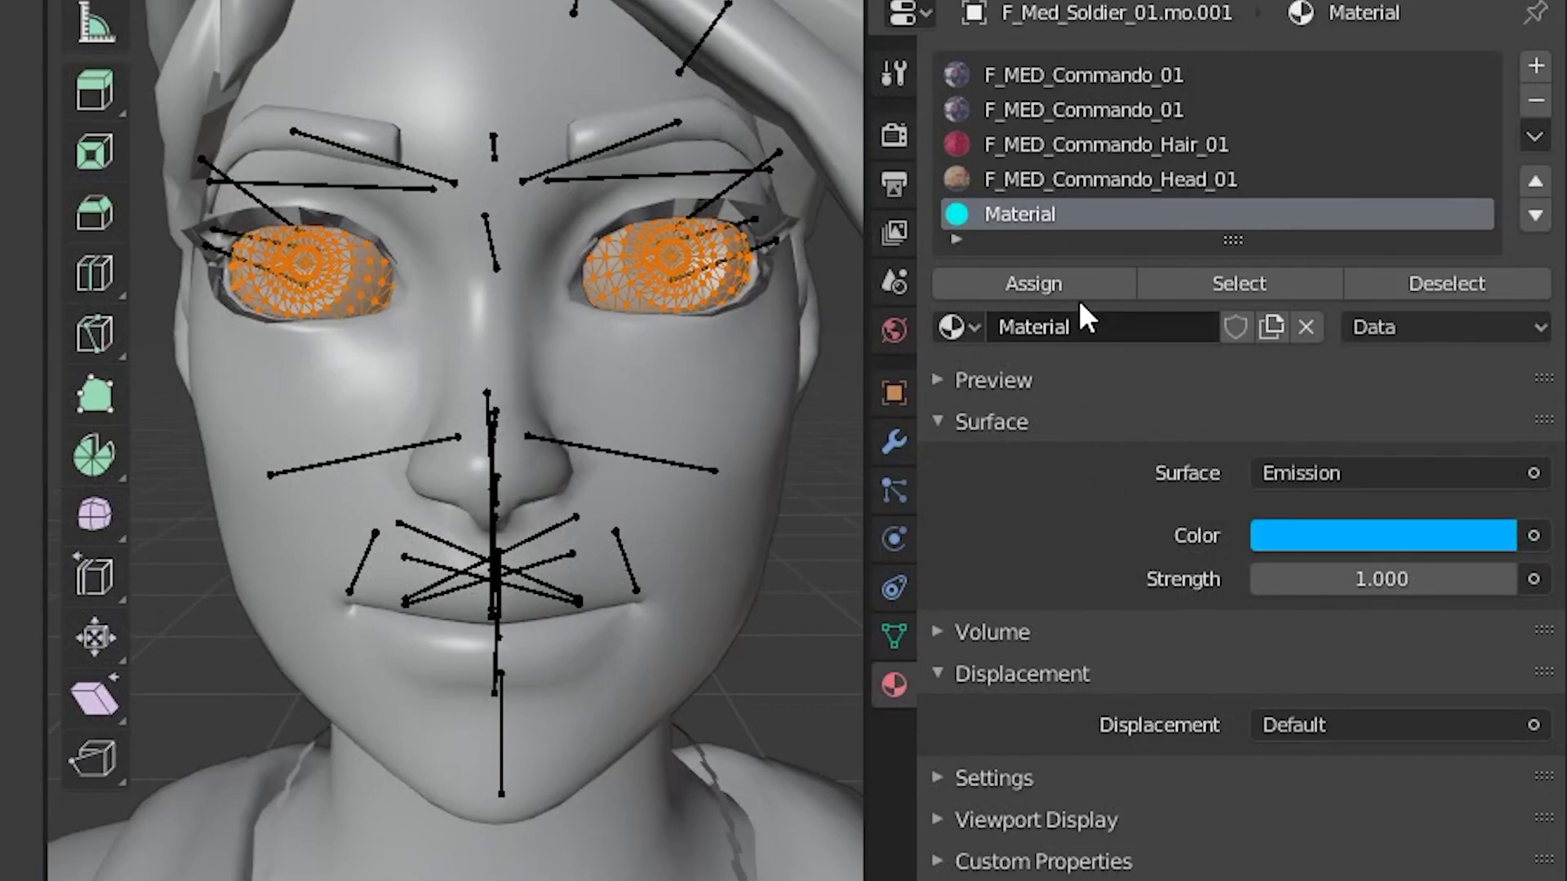
{"action": "left_click", "coordinate": [1070, 291]}
Show the character in Rendered shading and raise the eye material's emission strength to 24.3.
{"action": "mouse_move", "coordinate": [727, 404]}
{"action": "middle_mouse_down"}
{"action": "mouse_move", "coordinate": [699, 361]}
{"action": "mouse_move", "coordinate": [601, 338]}
{"action": "mouse_move", "coordinate": [659, 382]}
{"action": "middle_mouse_up"}
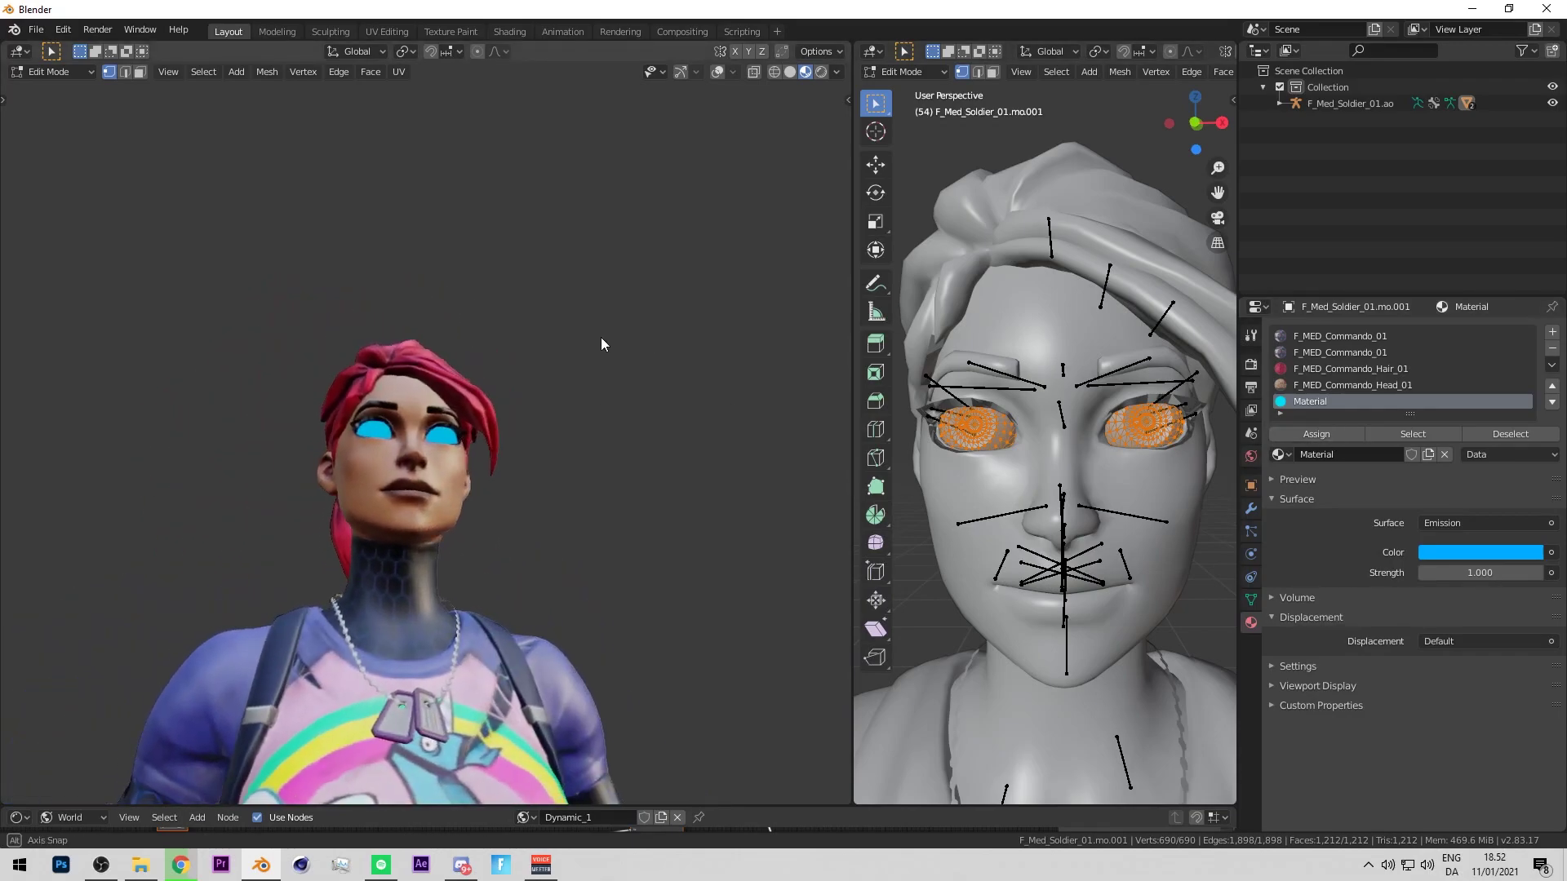
{"action": "left_click", "coordinate": [820, 71]}
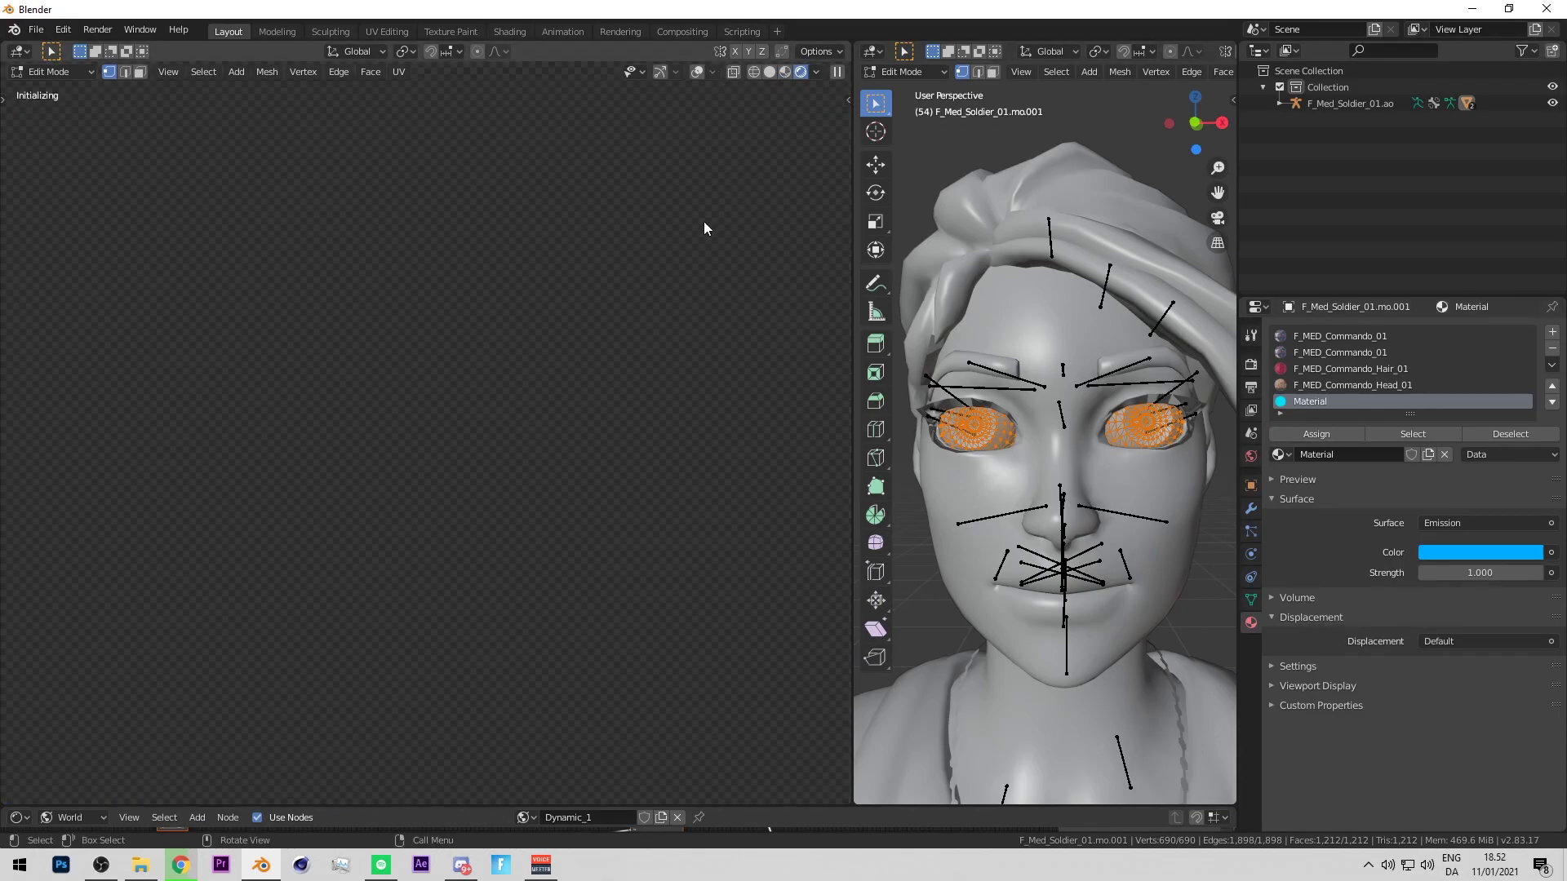
{"action": "mouse_move", "coordinate": [693, 244]}
{"action": "middle_mouse_down"}
{"action": "mouse_move", "coordinate": [723, 209]}
{"action": "mouse_move", "coordinate": [723, 244]}
{"action": "middle_mouse_up"}
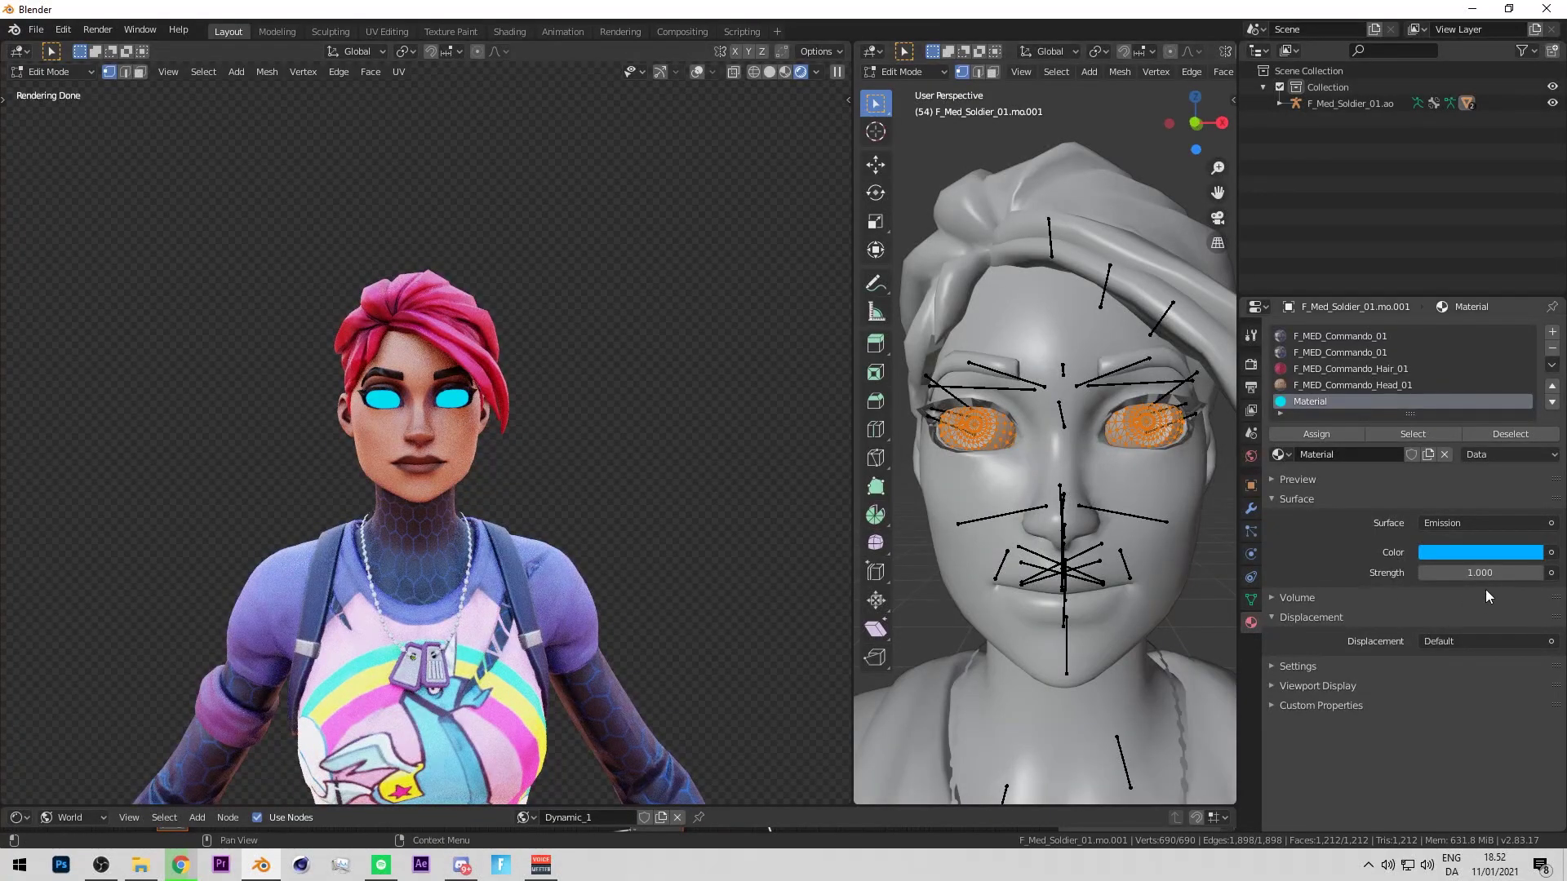
{"action": "mouse_move", "coordinate": [1479, 573]}
{"action": "left_mouse_down"}
{"action": "mouse_move", "coordinate": [1542, 573]}
{"action": "mouse_move", "coordinate": [1480, 573]}
{"action": "left_mouse_up"}
{"action": "mouse_move", "coordinate": [783, 455]}
{"action": "middle_mouse_down"}
{"action": "mouse_move", "coordinate": [833, 438]}
{"action": "mouse_move", "coordinate": [652, 442]}
{"action": "middle_mouse_up"}
{"action": "left_click_drag", "start_coordinate": [1478, 573], "coordinate": [1543, 572]}
{"action": "middle_click_drag", "start_coordinate": [506, 465], "coordinate": [442, 463]}
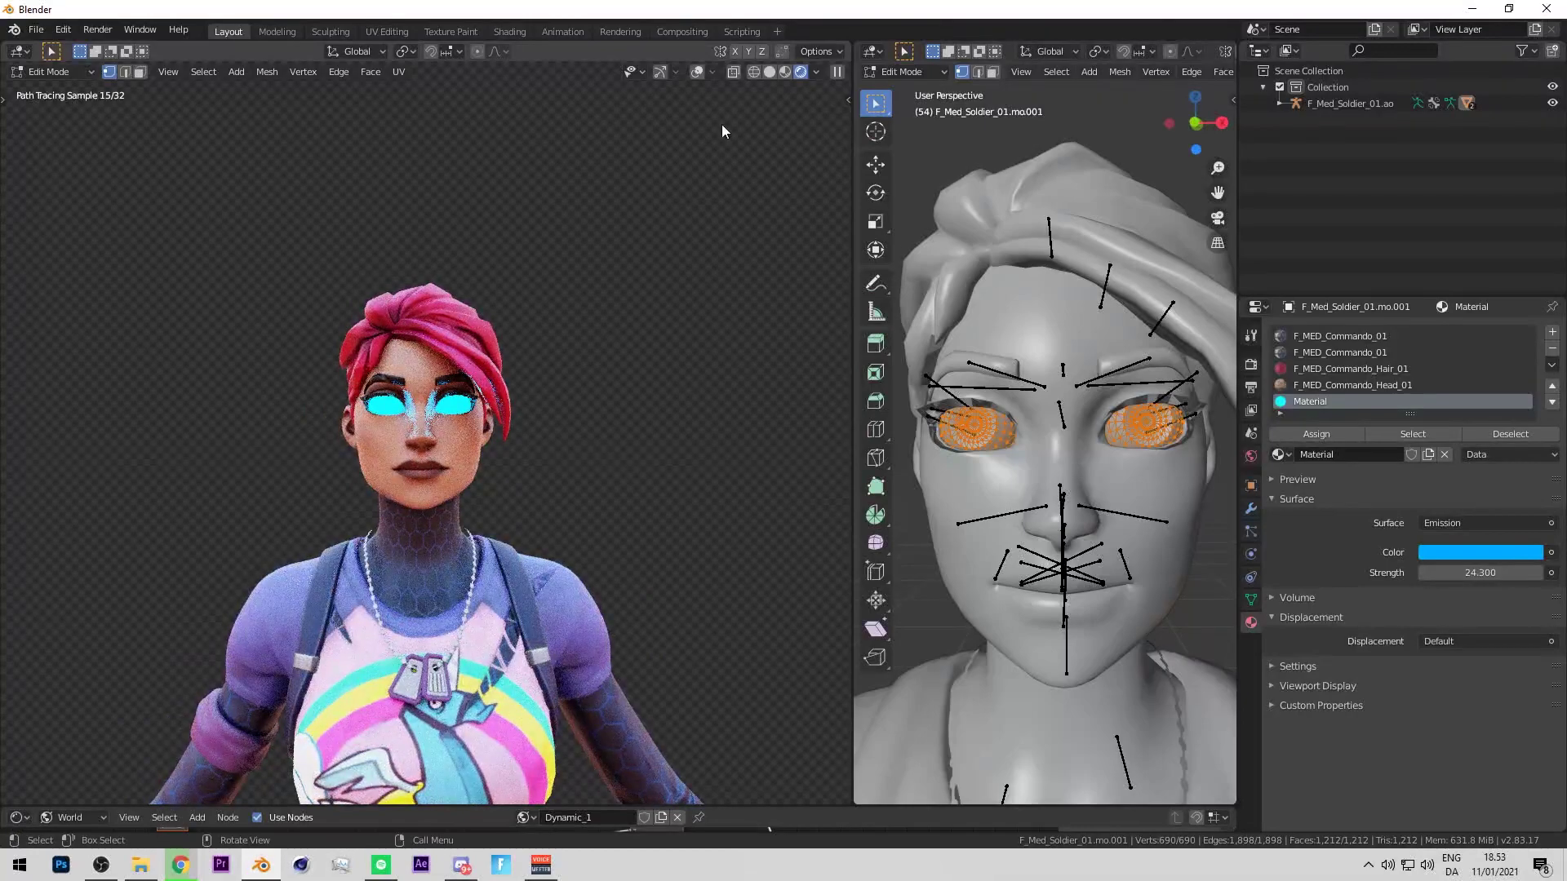
Change the scene's render engine from Cycles to Eevee.
{"action": "left_click", "coordinate": [1251, 364]}
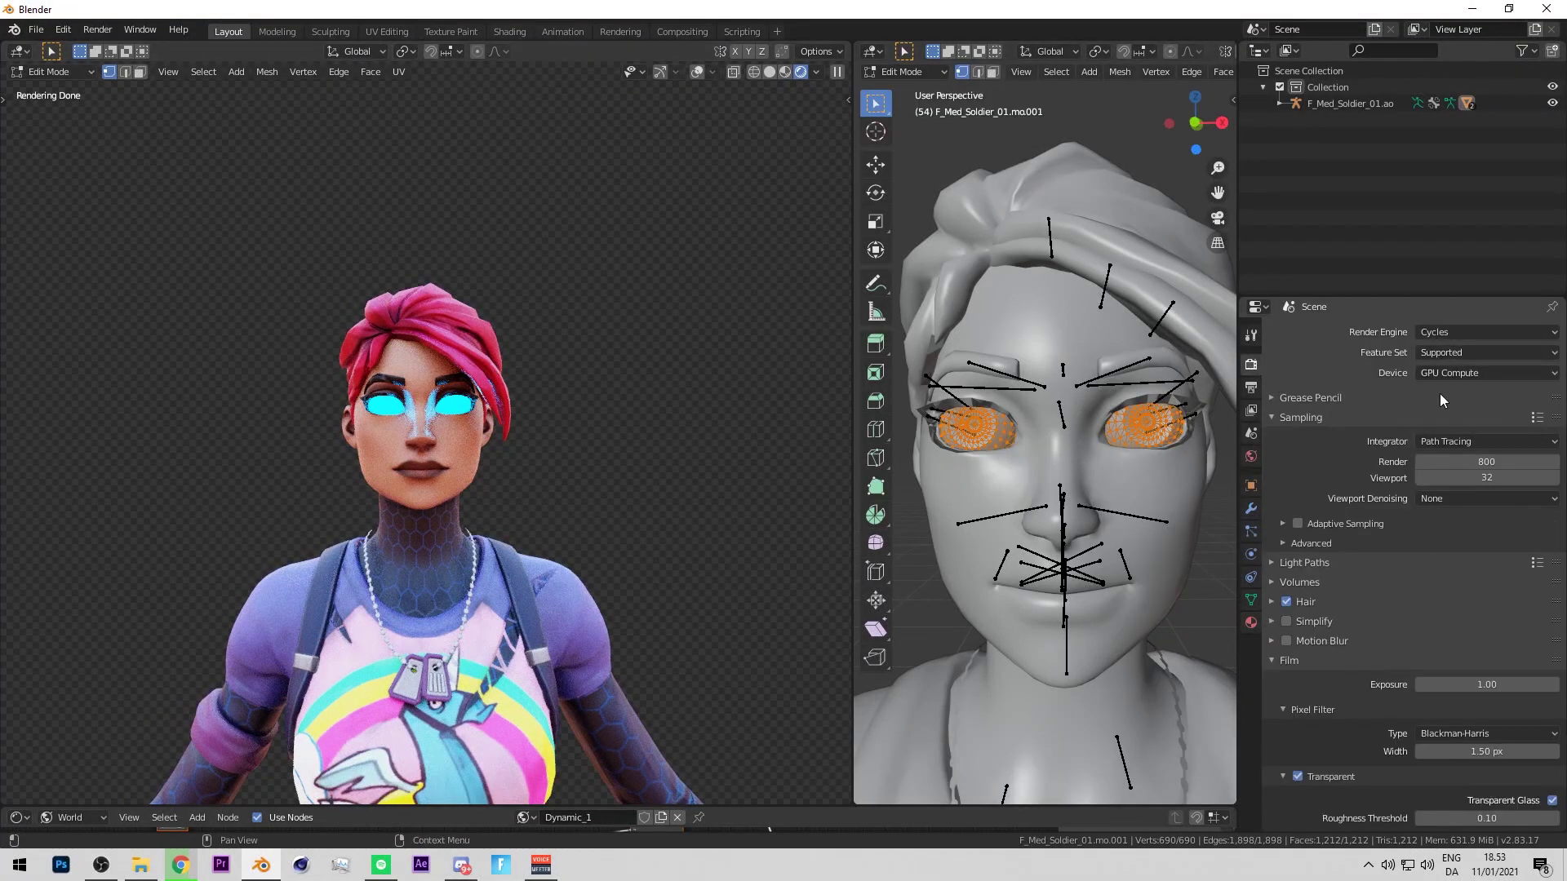
{"action": "left_click", "coordinate": [1461, 326]}
{"action": "left_click", "coordinate": [1444, 351]}
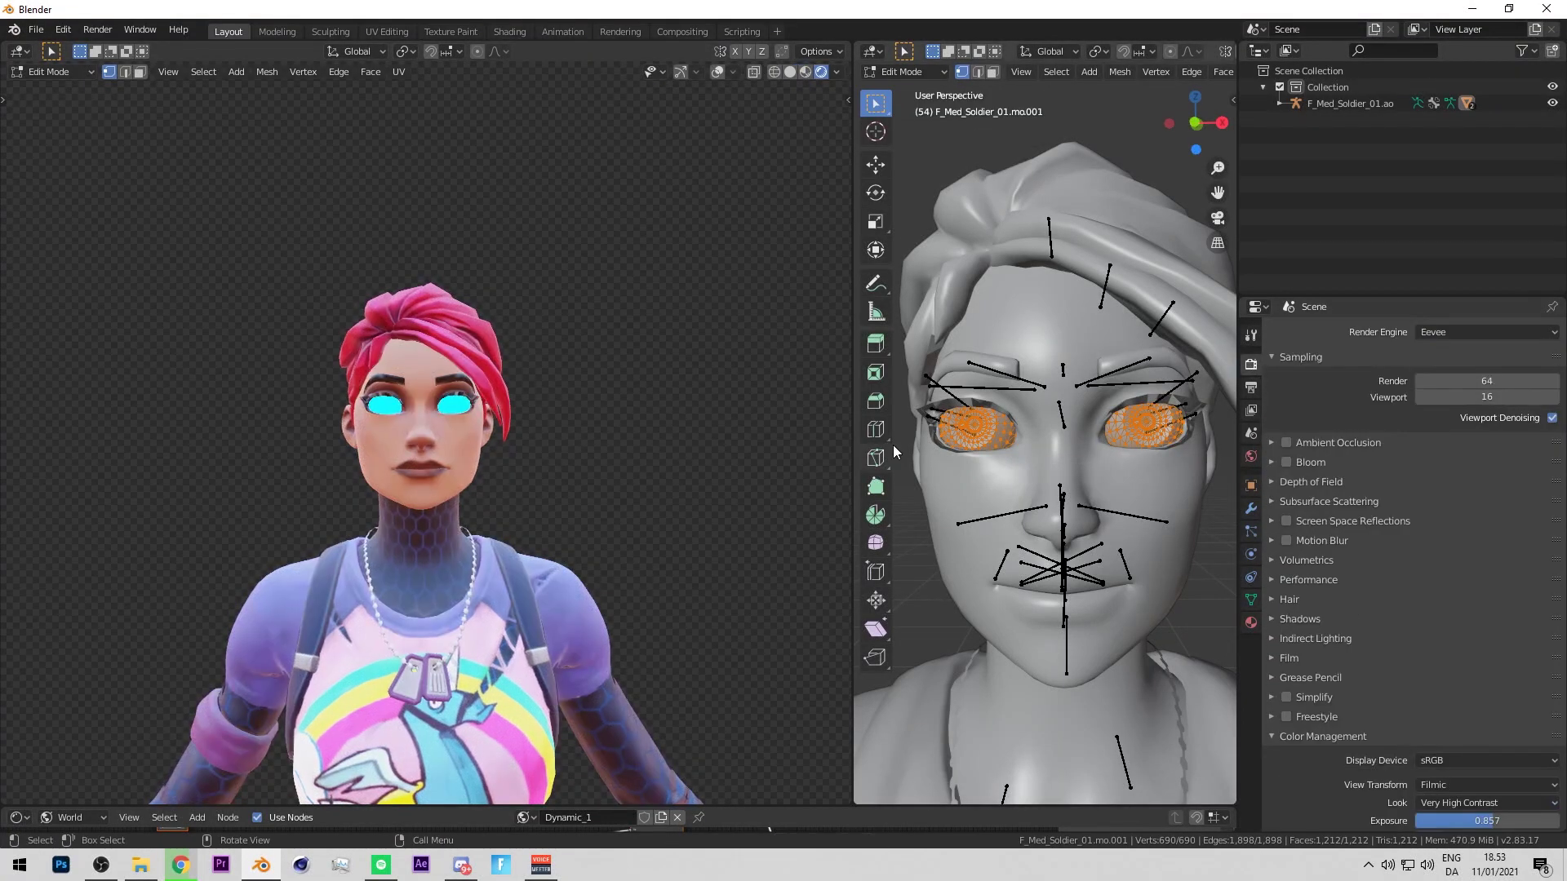
{"action": "middle_click_drag", "start_coordinate": [832, 439], "coordinate": [699, 424]}
Enable Ambient Occlusion, Bloom, Screen Space Reflections and Motion Blur in the Eevee render settings.
{"action": "left_click", "coordinate": [1286, 442]}
{"action": "left_click", "coordinate": [1286, 461]}
{"action": "left_click", "coordinate": [1286, 521]}
{"action": "left_click", "coordinate": [1286, 540]}
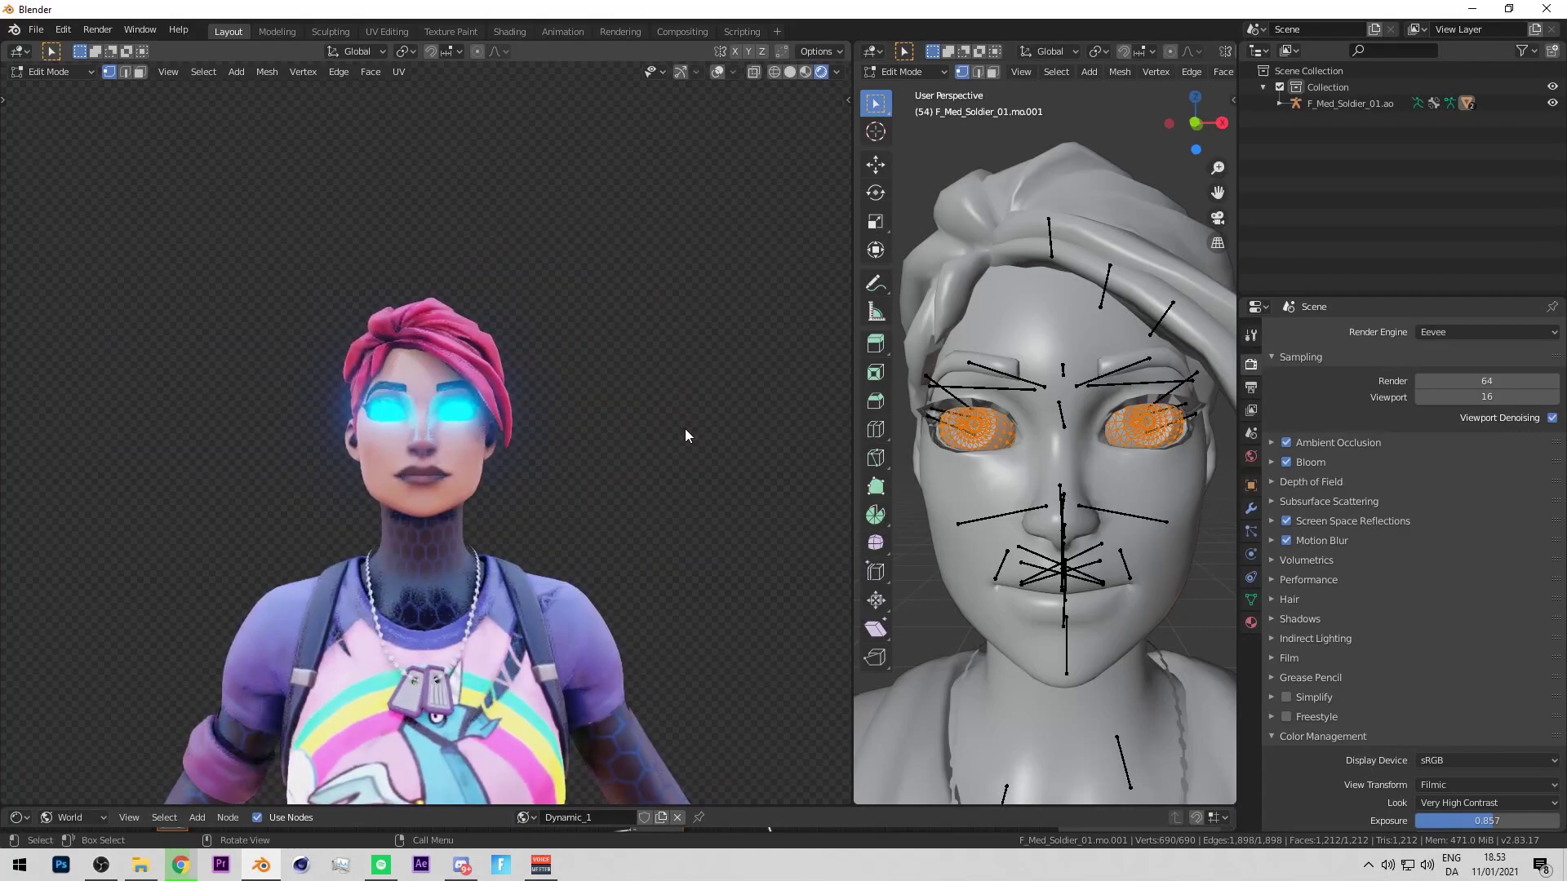